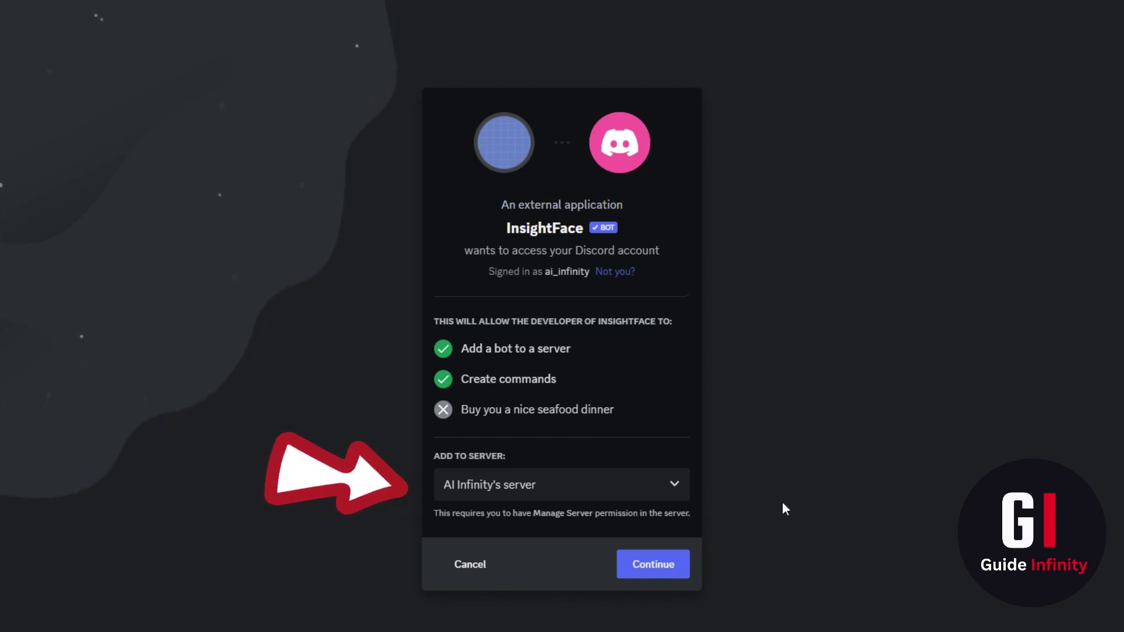
{"action": "left_click", "coordinate": [678, 490]}
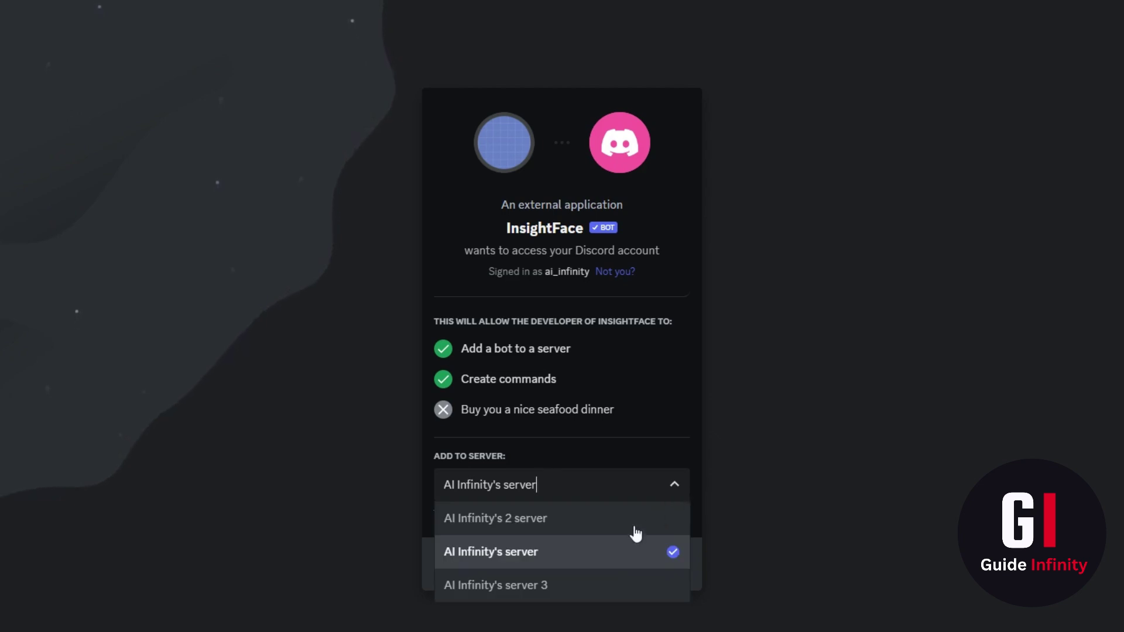
{"action": "left_click", "coordinate": [555, 589]}
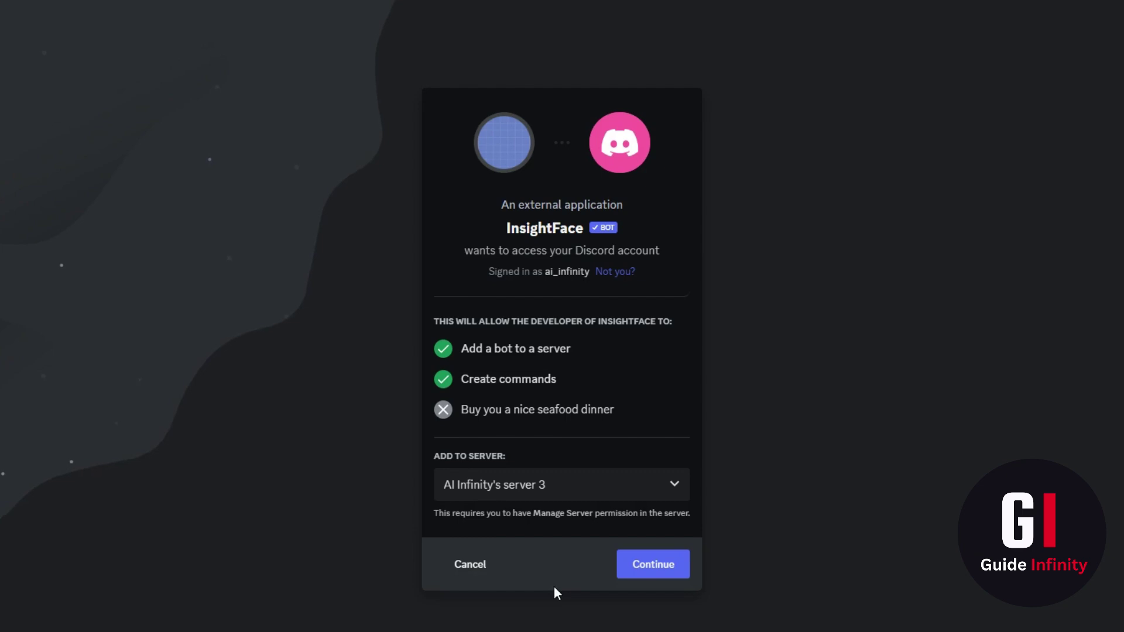
{"action": "left_click", "coordinate": [634, 575]}
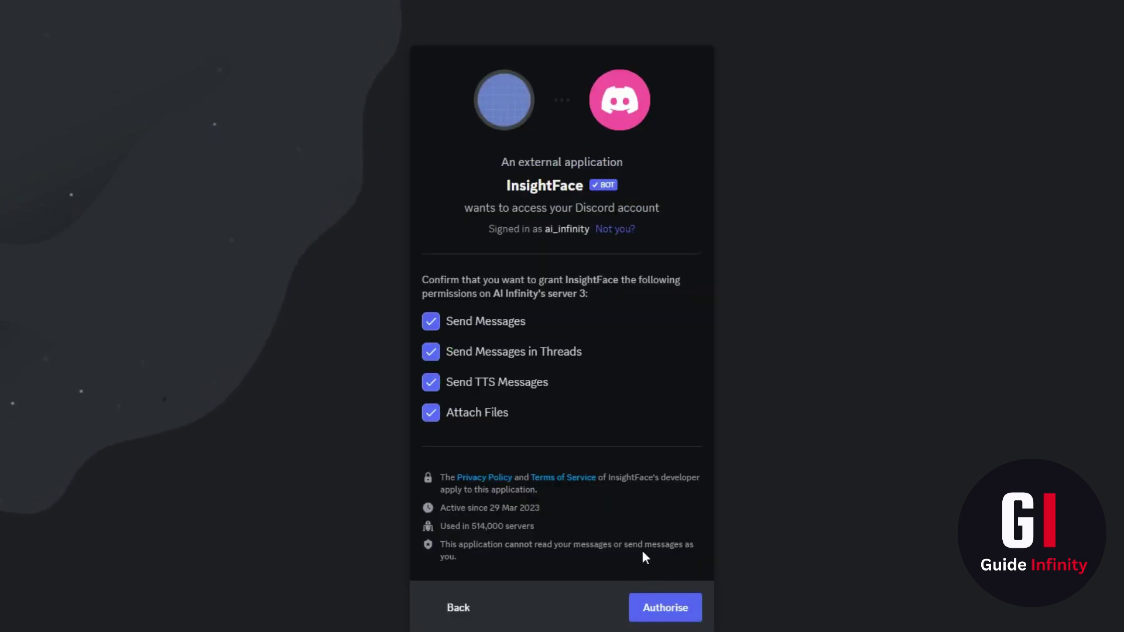
{"action": "left_click", "coordinate": [647, 603]}
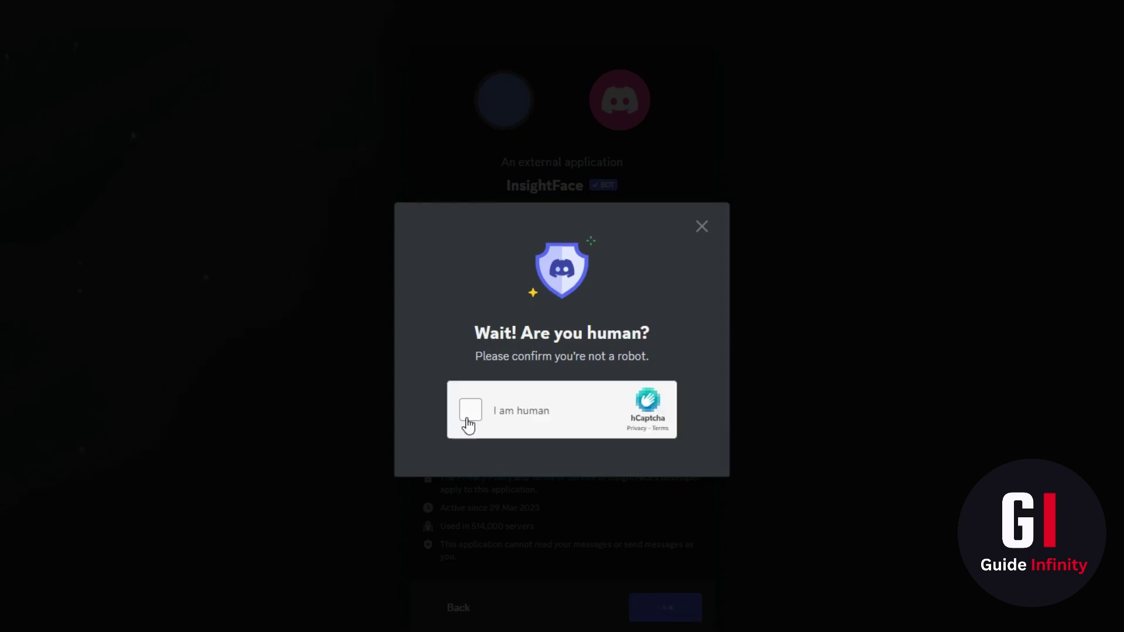
{"action": "left_click", "coordinate": [468, 413]}
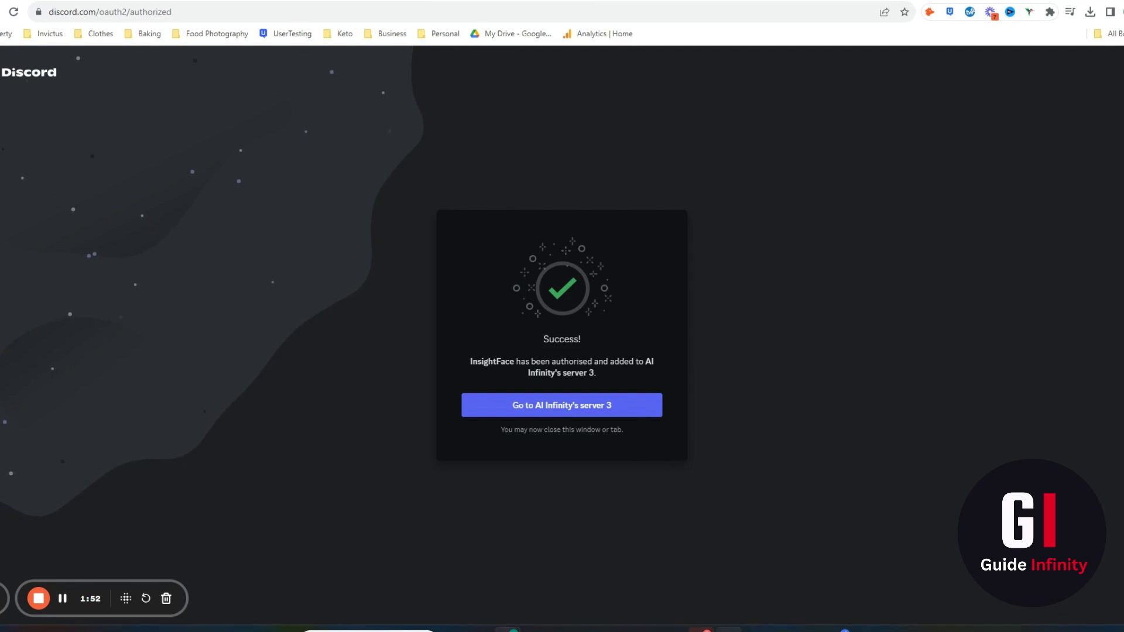
Switch to Discord's AIs server and scroll #general up to the astronaut, cowgirl and warrior princess grids
{"action": "mouse_move", "coordinate": [694, 623]}
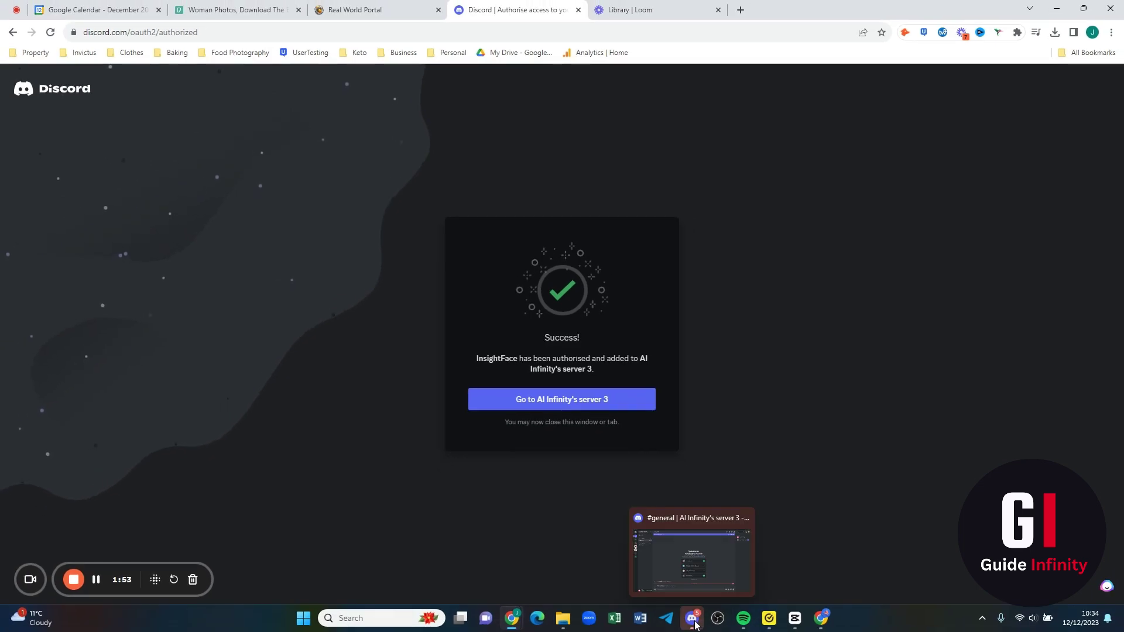
{"action": "left_click", "coordinate": [668, 569]}
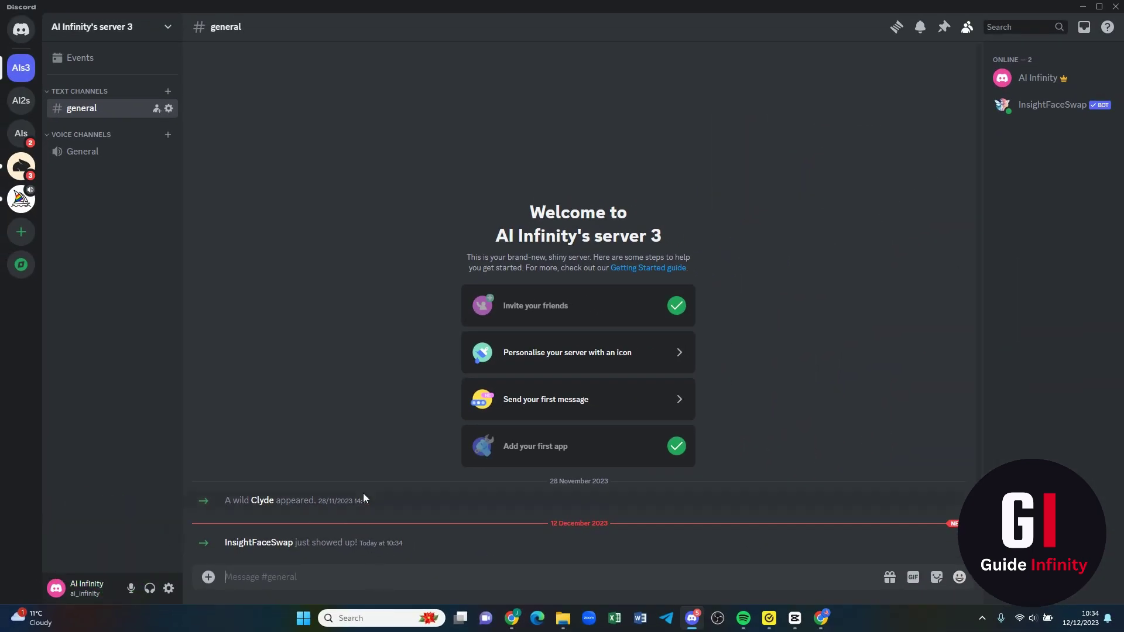
{"action": "left_click", "coordinate": [16, 141]}
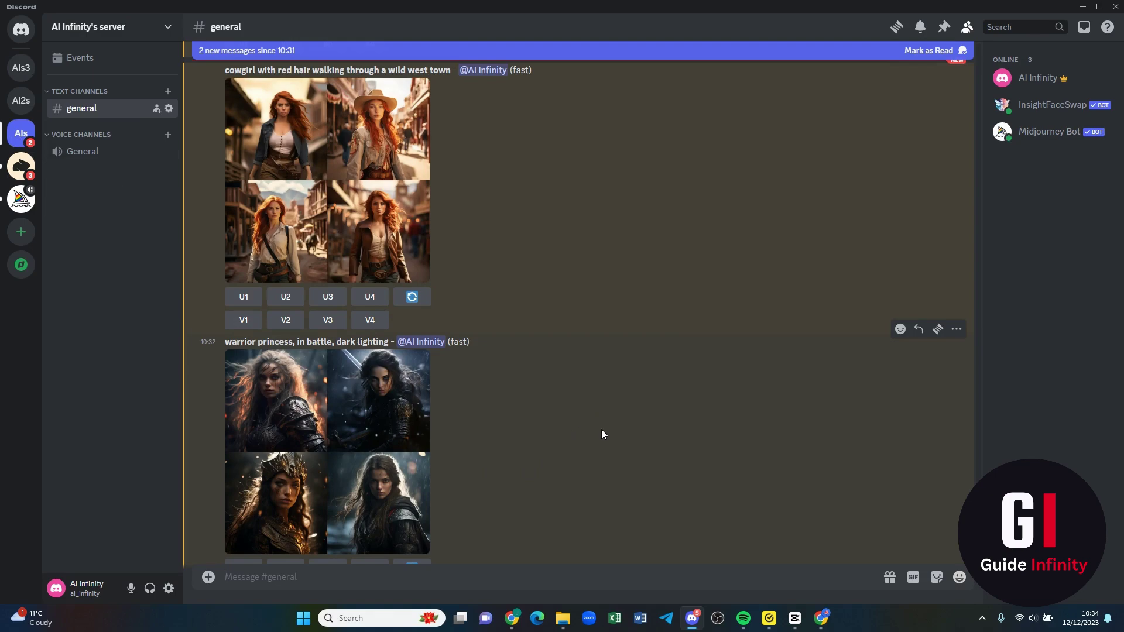
{"action": "scroll", "coordinate": [384, 258], "scroll_direction": "up", "scroll_amount": 4}
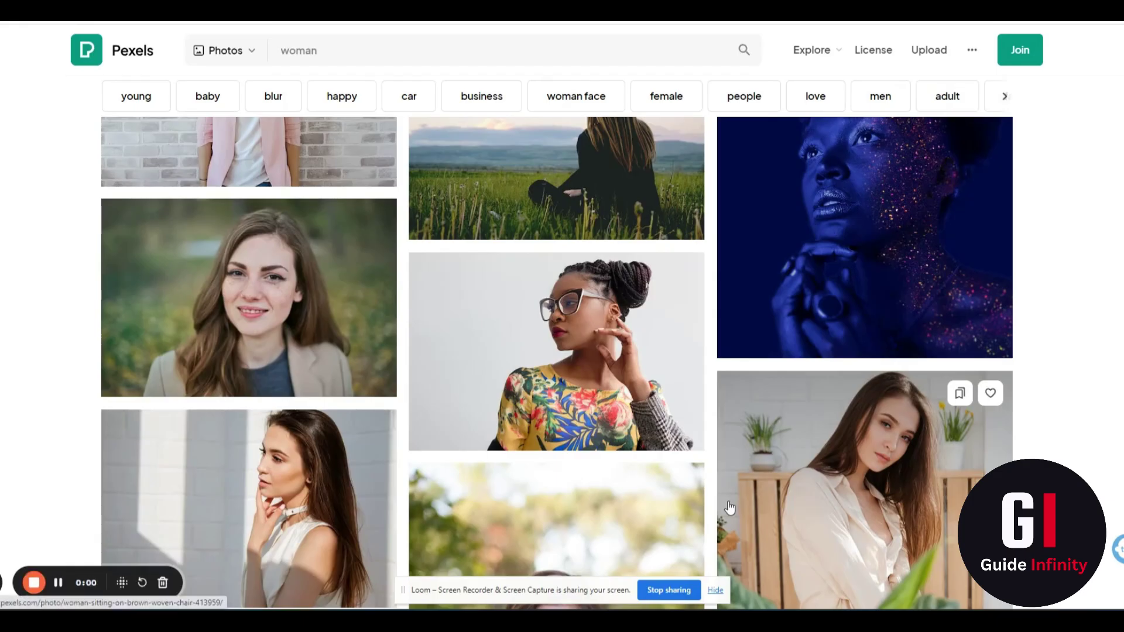
{"action": "left_click", "coordinate": [716, 590]}
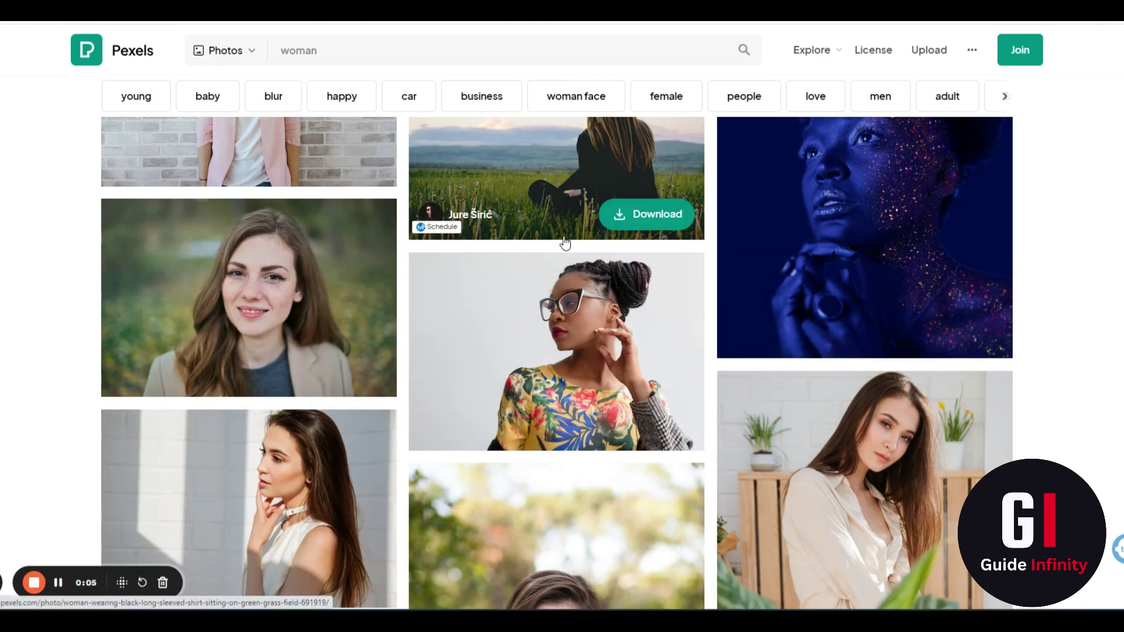
Find the plaid-scarf brunette portrait in the Pexels 'woman' results and download it as a JPG
{"action": "scroll", "coordinate": [528, 240], "scroll_direction": "down", "scroll_amount": 1}
{"action": "scroll", "coordinate": [528, 239], "scroll_direction": "down", "scroll_amount": 4}
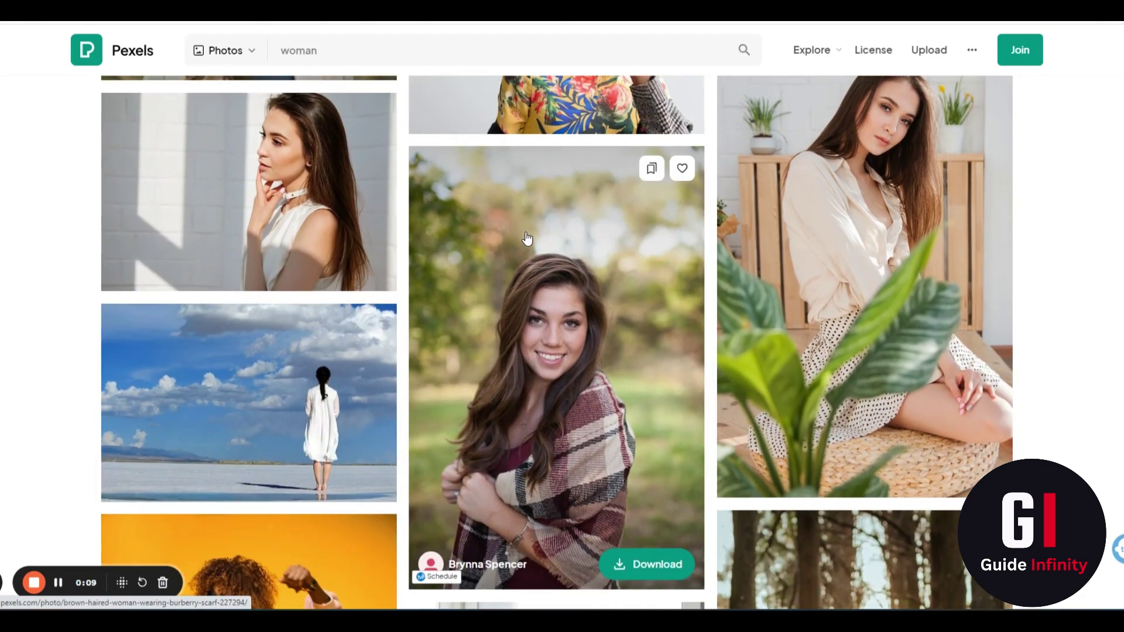
{"action": "scroll", "coordinate": [528, 240], "scroll_direction": "down", "scroll_amount": 6}
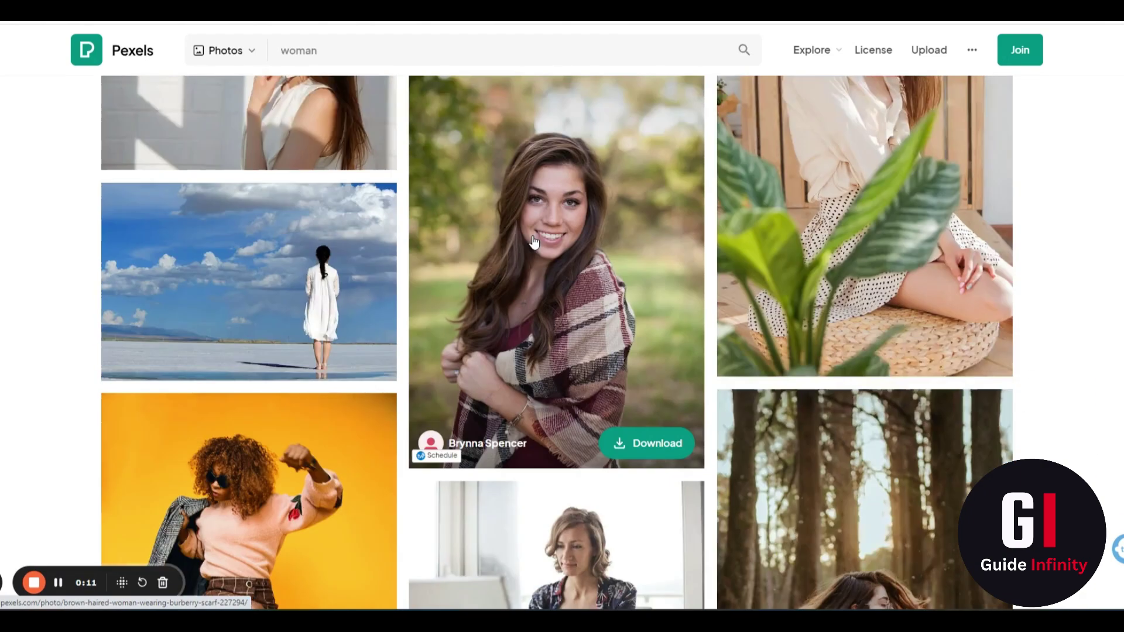
{"action": "scroll", "coordinate": [537, 245], "scroll_direction": "down", "scroll_amount": 3}
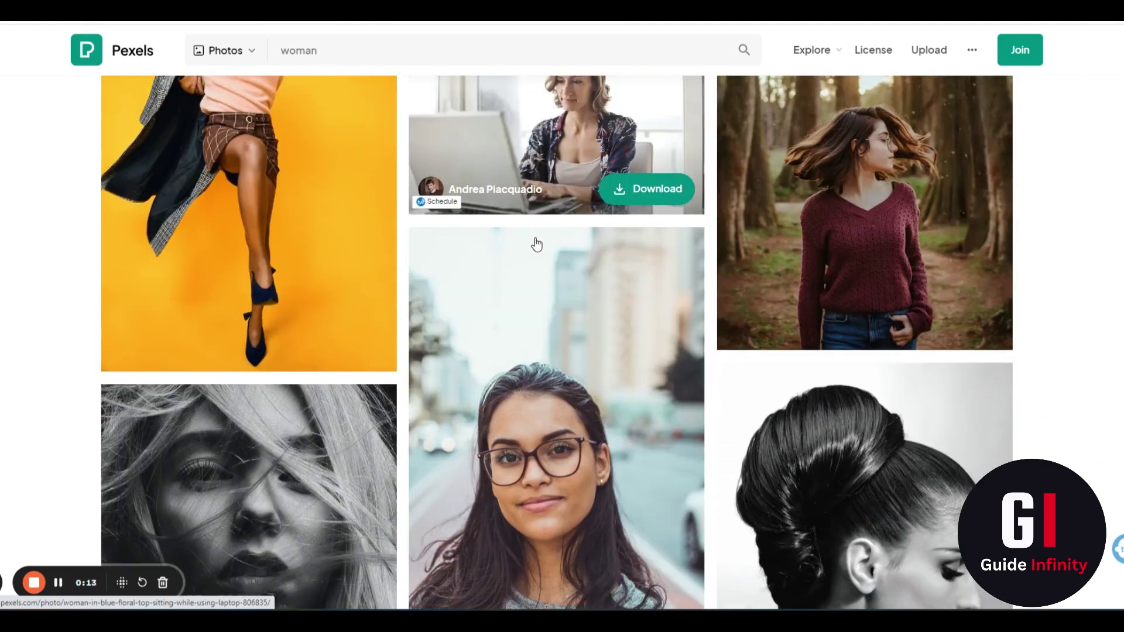
{"action": "scroll", "coordinate": [537, 245], "scroll_direction": "up", "scroll_amount": 8}
{"action": "scroll", "coordinate": [537, 244], "scroll_direction": "up", "scroll_amount": 2}
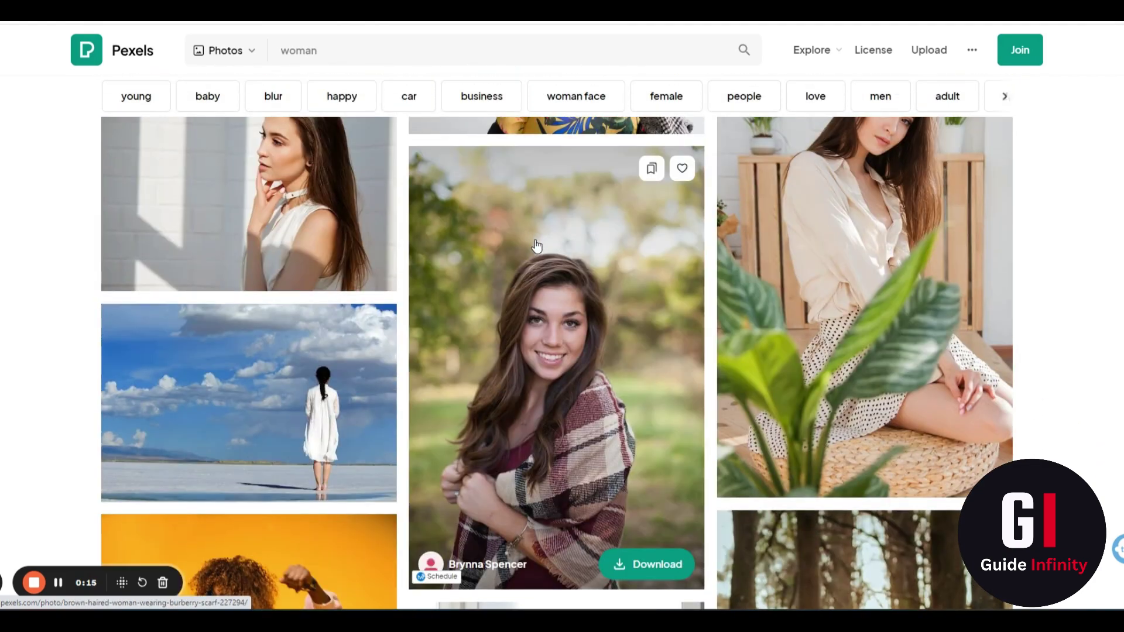
{"action": "left_click", "coordinate": [542, 367]}
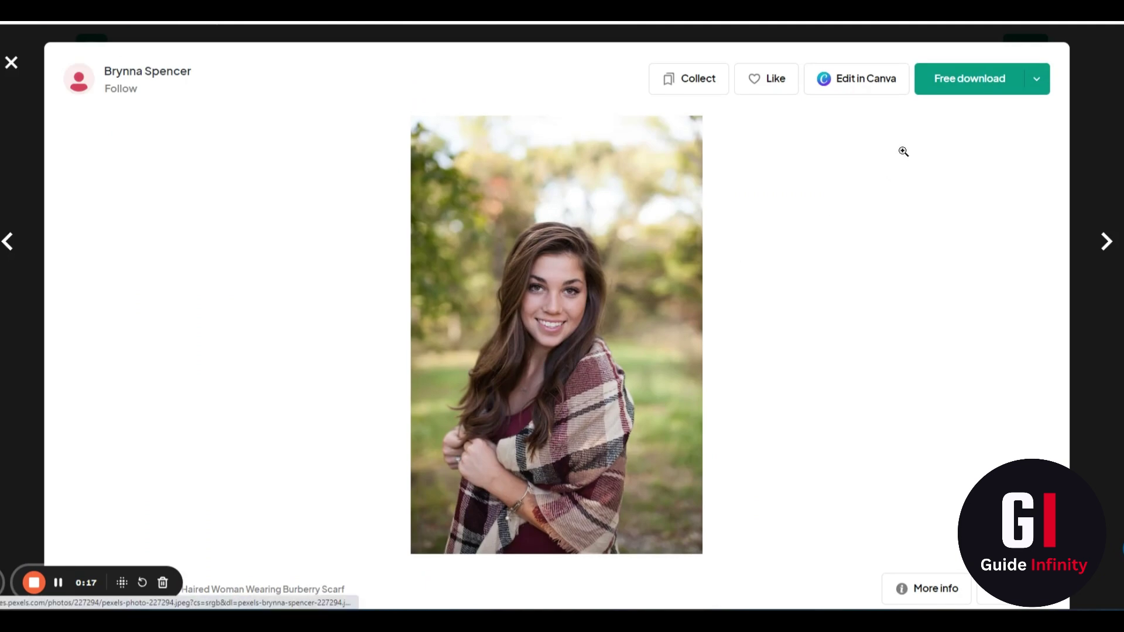
{"action": "left_click", "coordinate": [954, 90]}
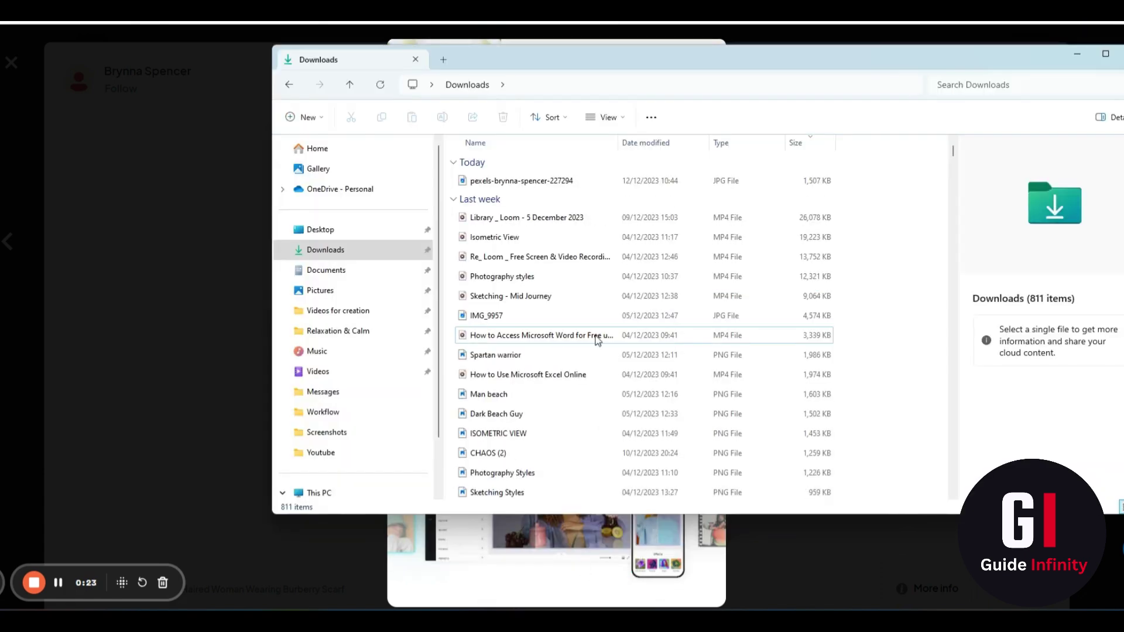
Rename the downloaded scarf portrait in Downloads to Sarah and minimise File Explorer
{"action": "left_click", "coordinate": [559, 183]}
{"action": "right_click", "coordinate": [563, 186]}
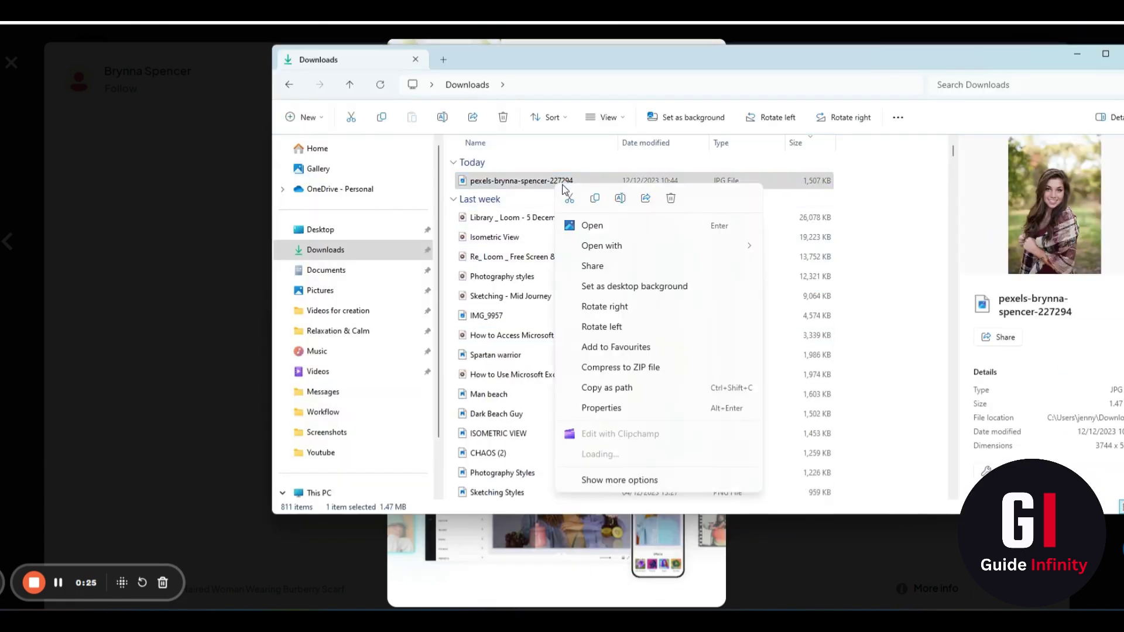
{"action": "left_click", "coordinate": [616, 520]}
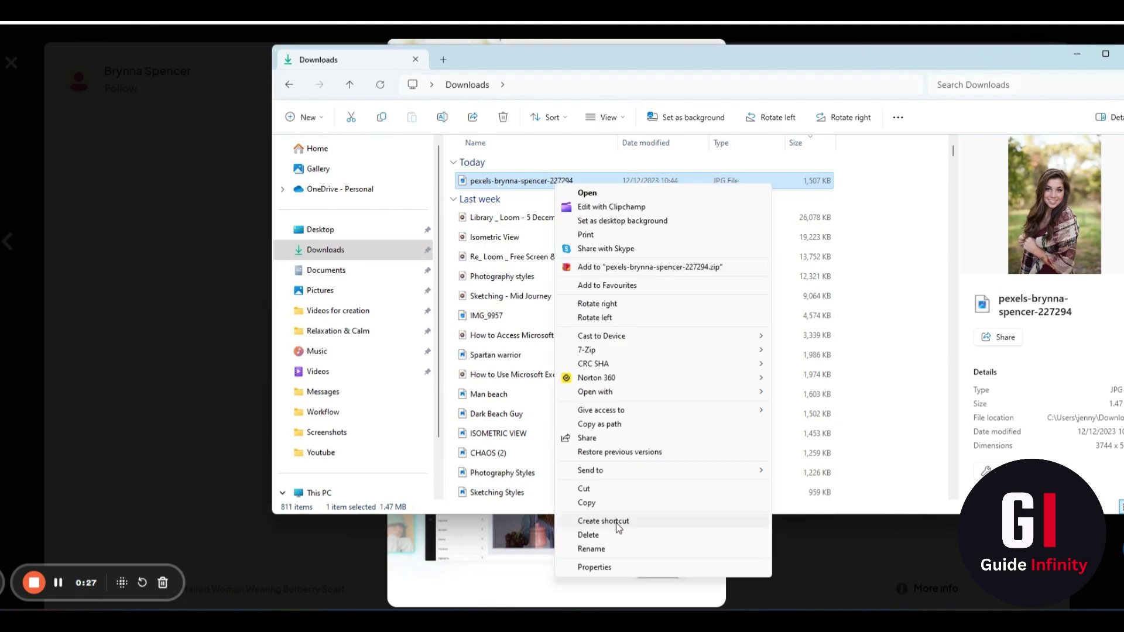
{"action": "left_click", "coordinate": [606, 550]}
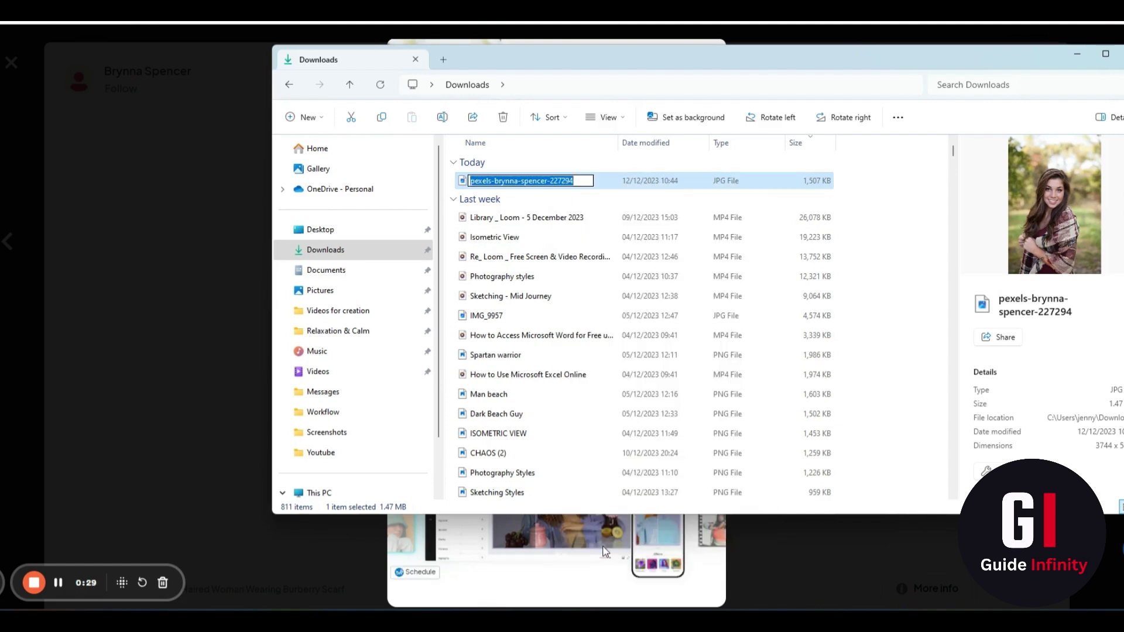
{"action": "type", "text": "Sarah"}
{"action": "key", "text": "Return"}
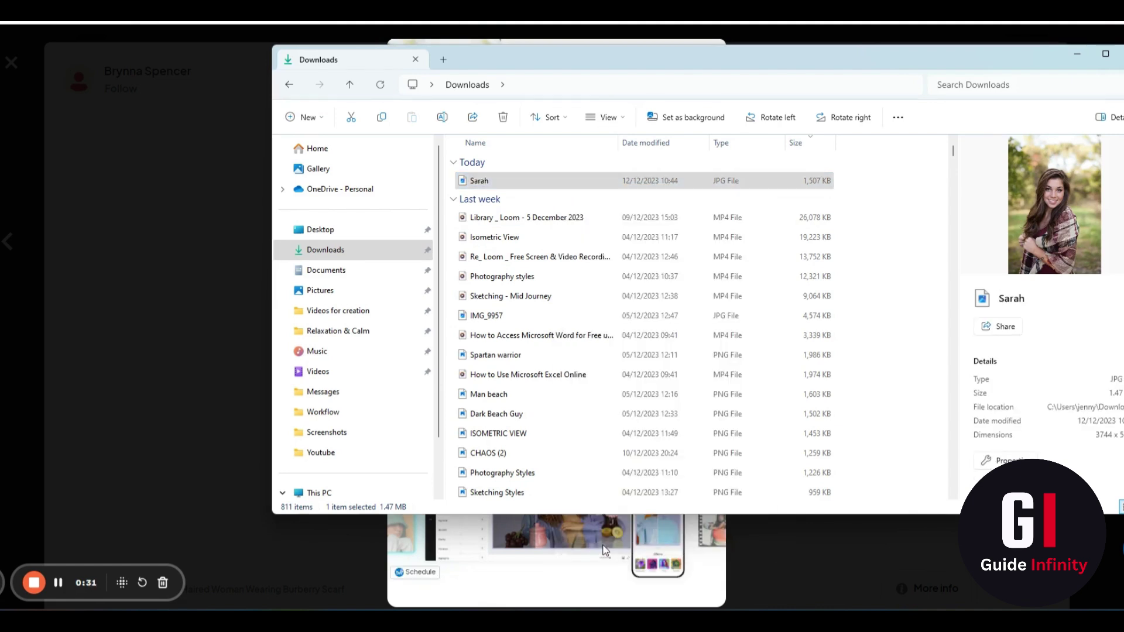
{"action": "left_click", "coordinate": [1068, 57]}
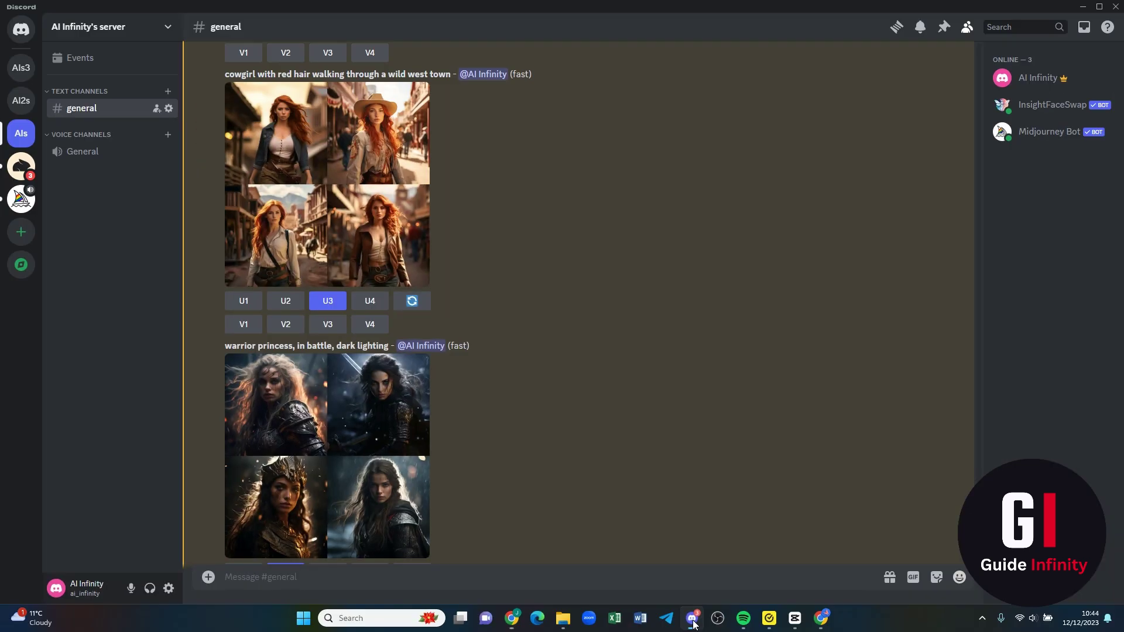
Send /saveid with idname Sarah and Sarah.jpg attached to InsightFaceSwap
{"action": "left_click", "coordinate": [693, 622]}
{"action": "scroll", "coordinate": [566, 497], "scroll_direction": "down", "scroll_amount": 2}
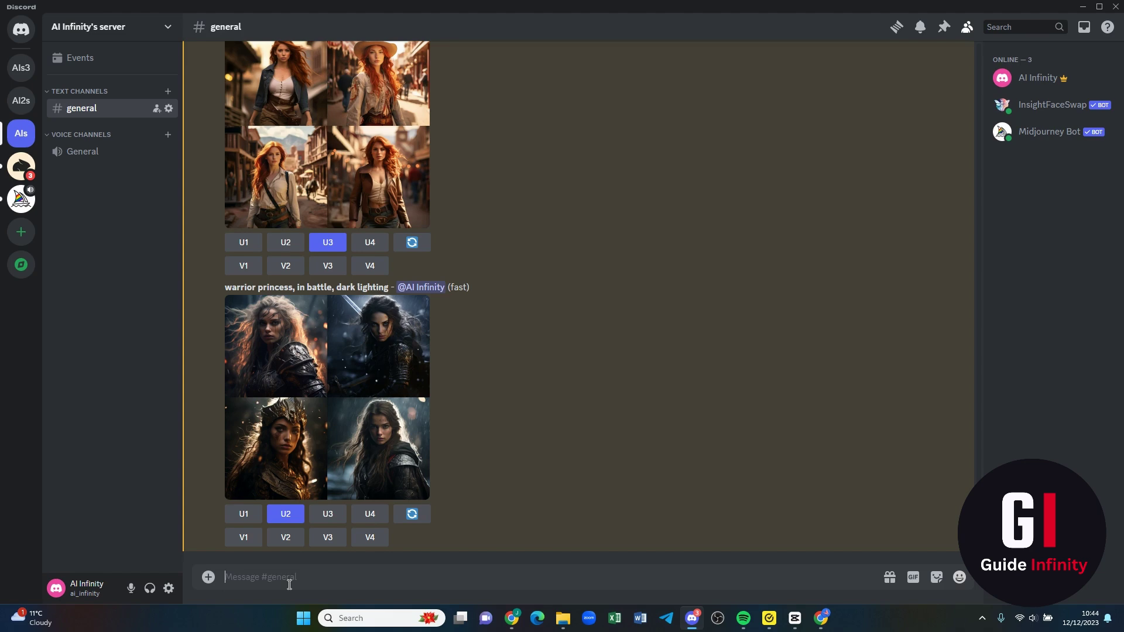
{"action": "type", "text": "/save"}
{"action": "key", "text": "Tab"}
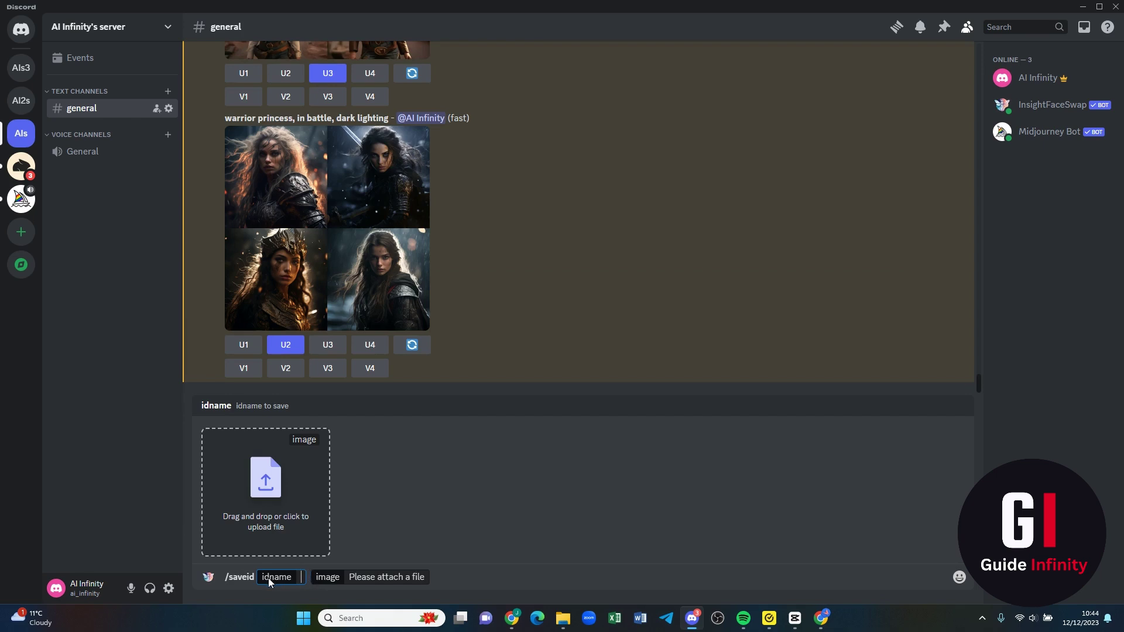
{"action": "type", "text": "Sa"}
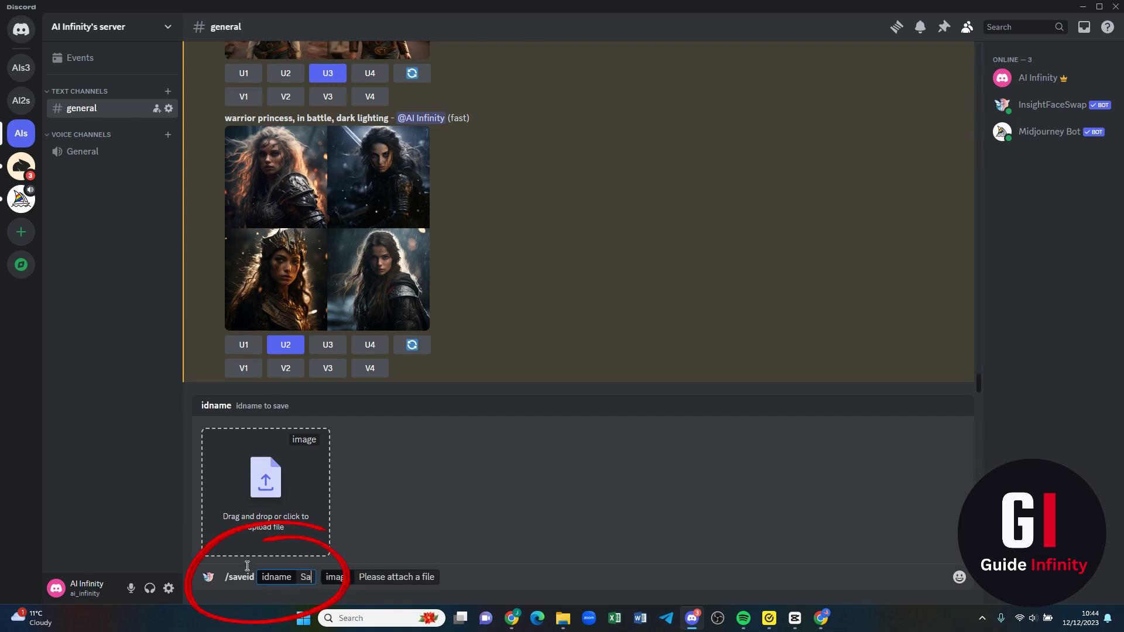
{"action": "type", "text": "rah"}
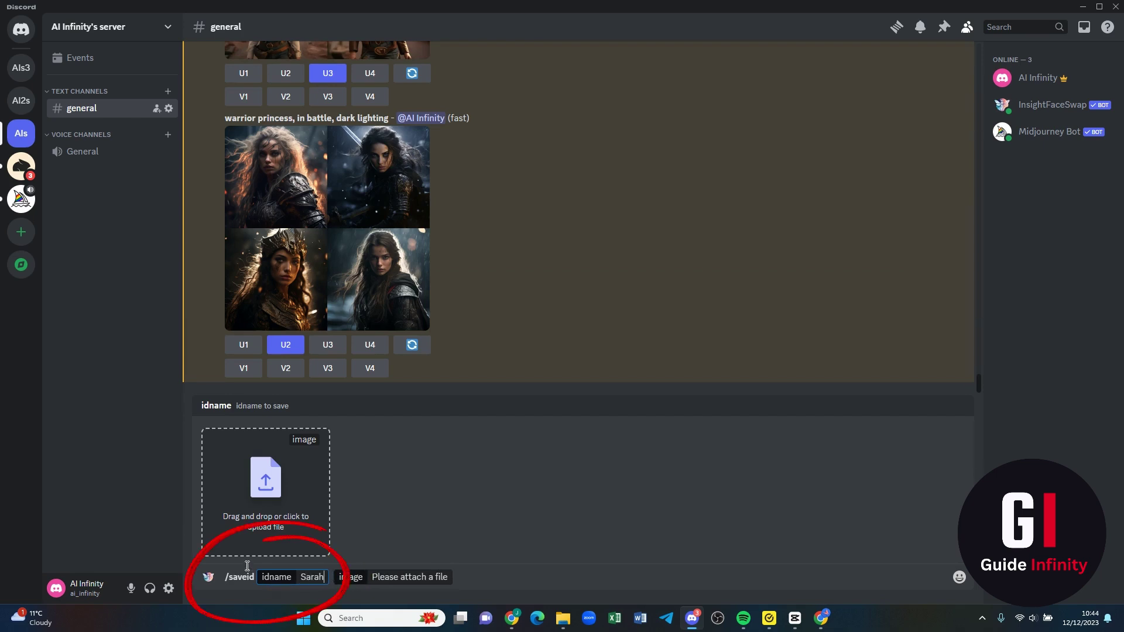
{"action": "left_click", "coordinate": [272, 481]}
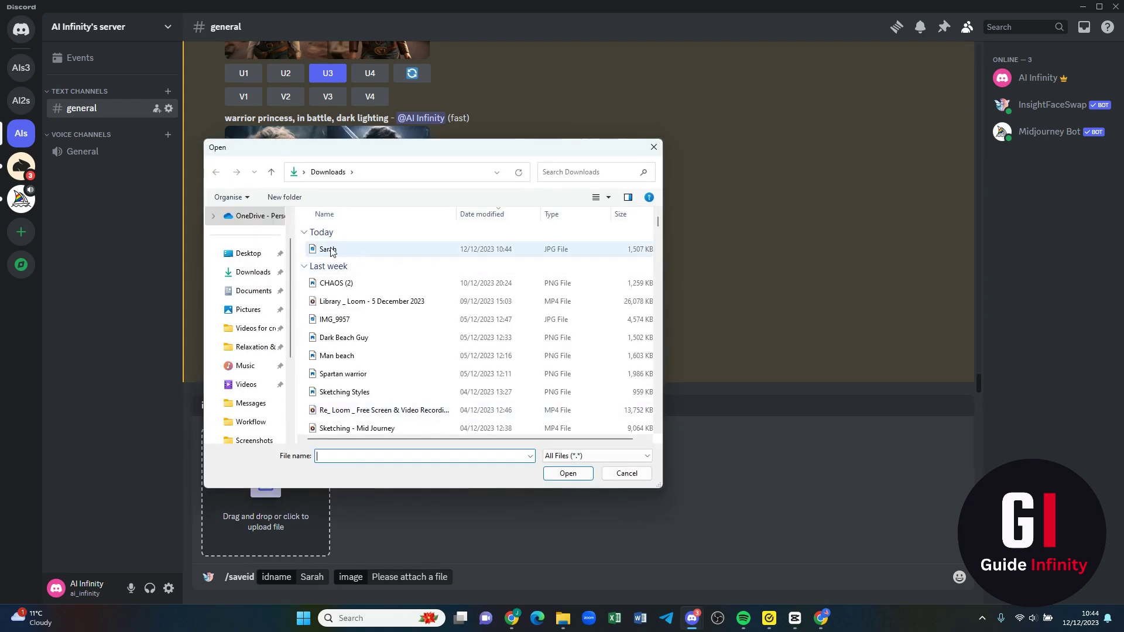
{"action": "double_click", "coordinate": [331, 253]}
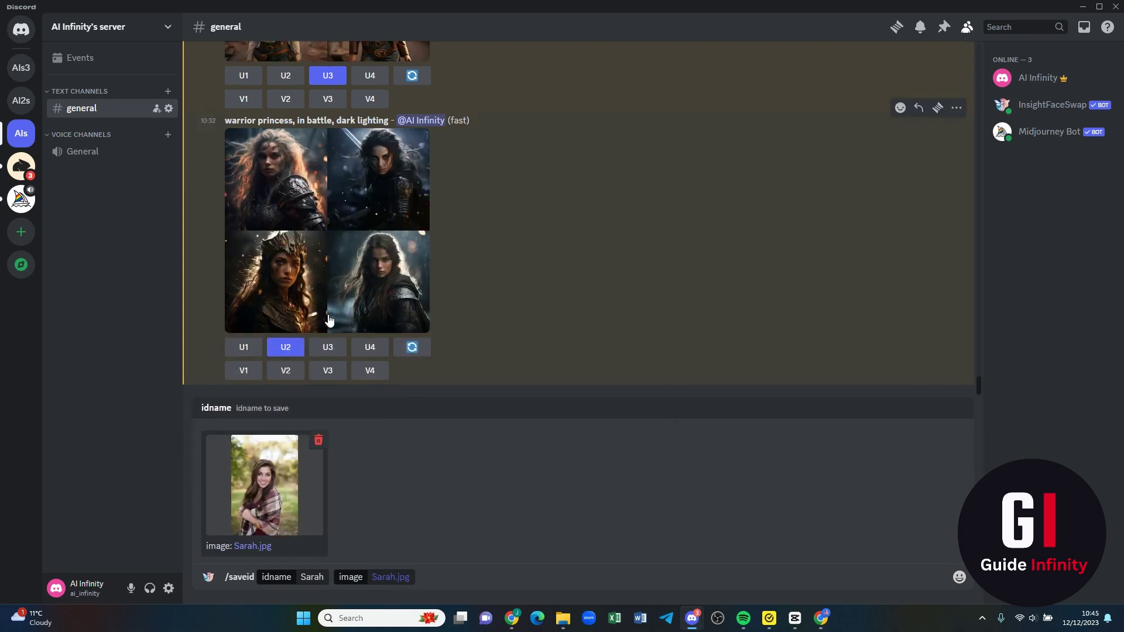
{"action": "key", "text": "Return"}
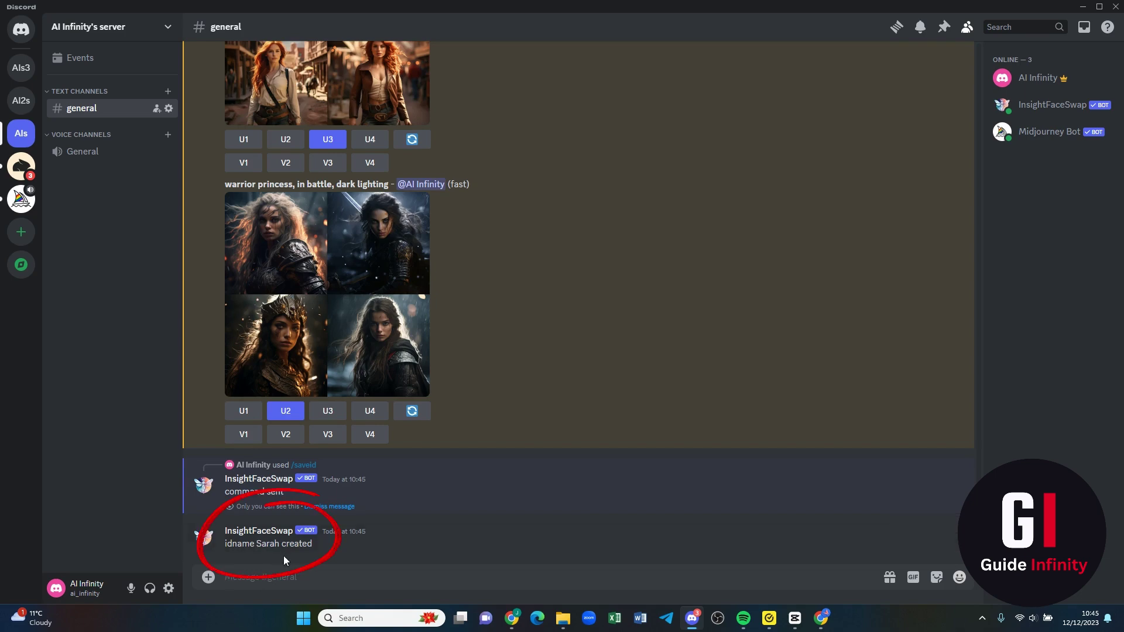
Request the U4 upscale of the warrior princess grid from Midjourney
{"action": "scroll", "coordinate": [543, 409], "scroll_direction": "up", "scroll_amount": 3}
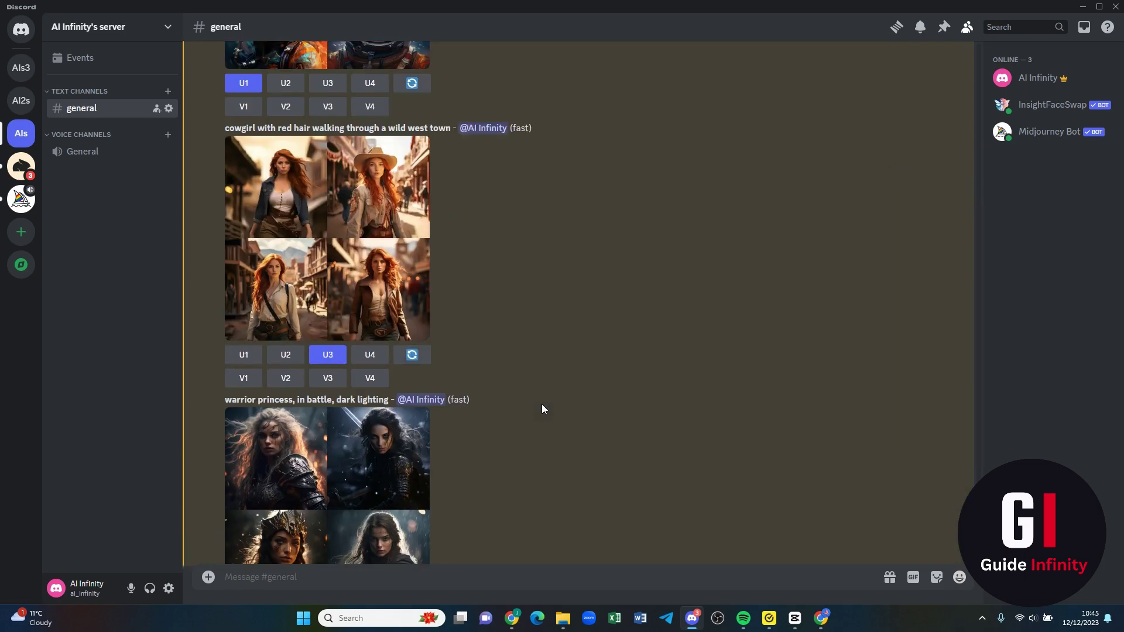
{"action": "scroll", "coordinate": [543, 404], "scroll_direction": "up", "scroll_amount": 4}
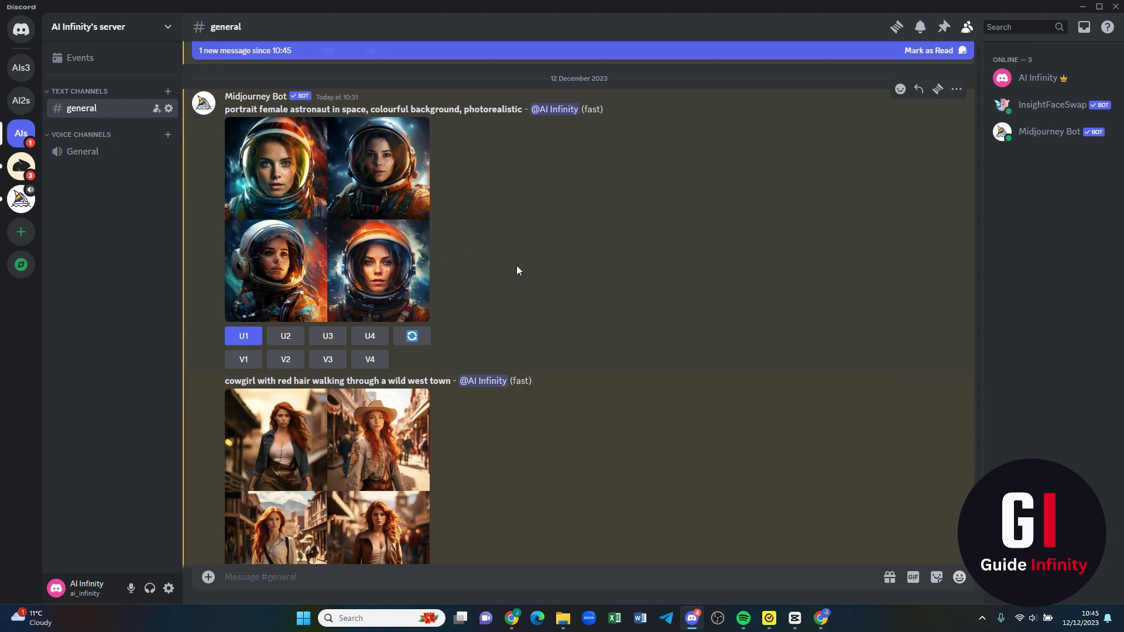
{"action": "scroll", "coordinate": [583, 264], "scroll_direction": "down", "scroll_amount": 3}
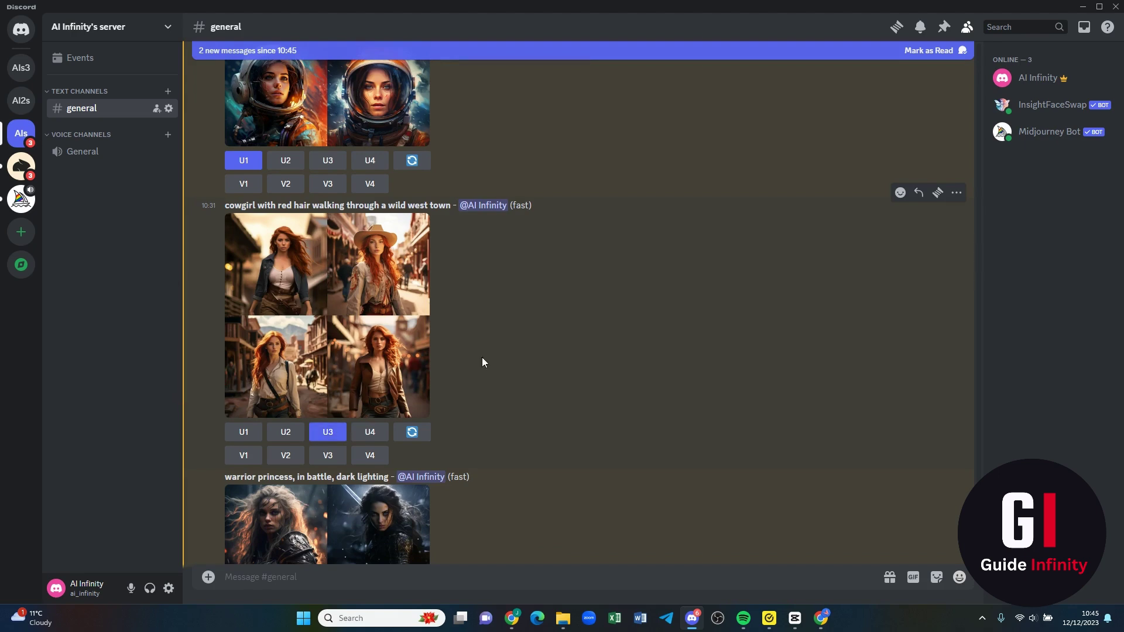
{"action": "scroll", "coordinate": [550, 303], "scroll_direction": "down", "scroll_amount": 5}
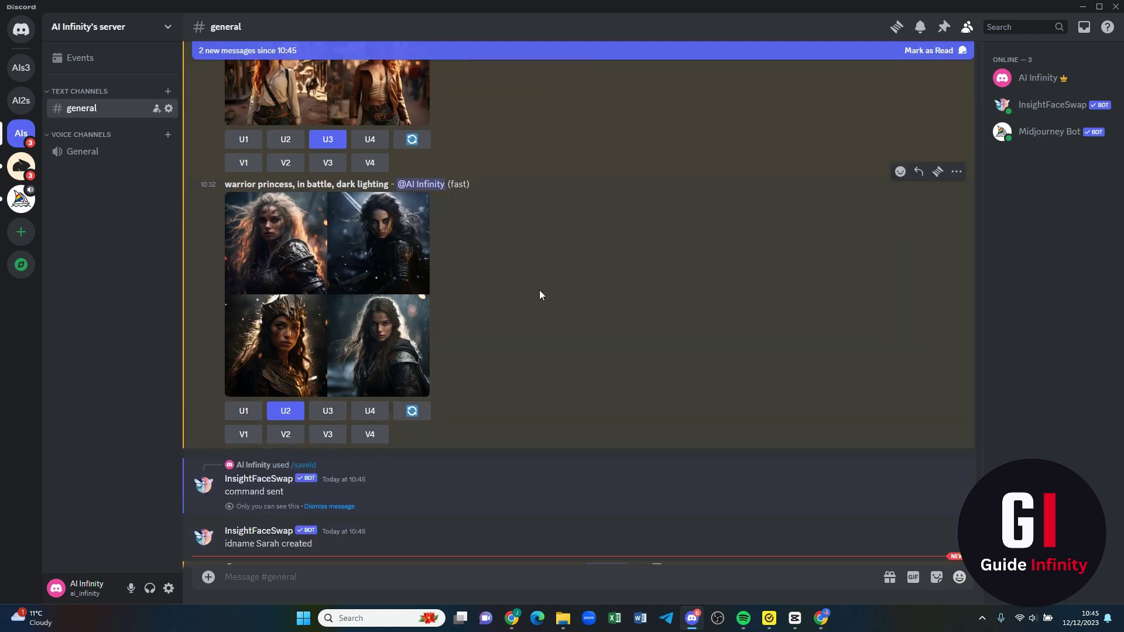
{"action": "left_click", "coordinate": [369, 414]}
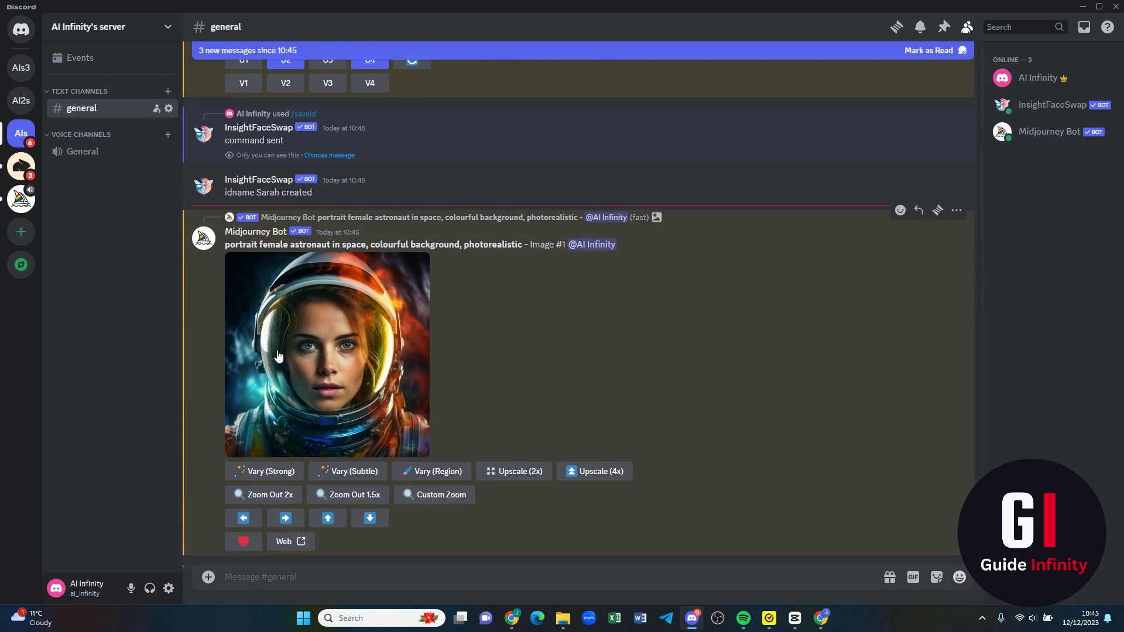
Save the upscaled astronaut image to Downloads as 'Astronaut'
{"action": "right_click", "coordinate": [249, 410]}
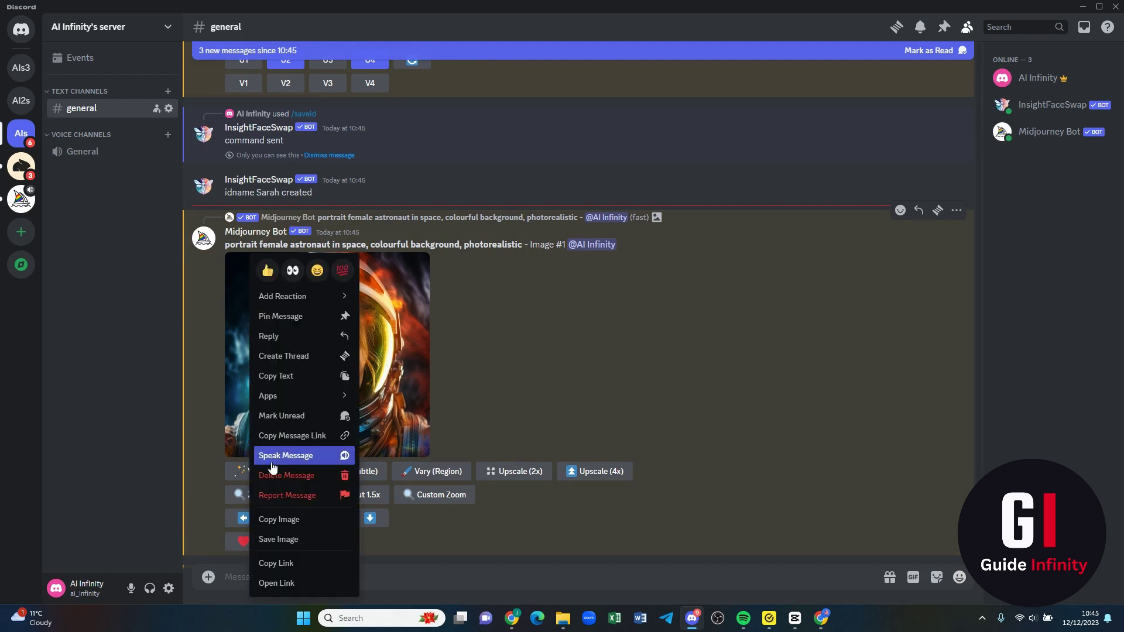
{"action": "left_click", "coordinate": [275, 539]}
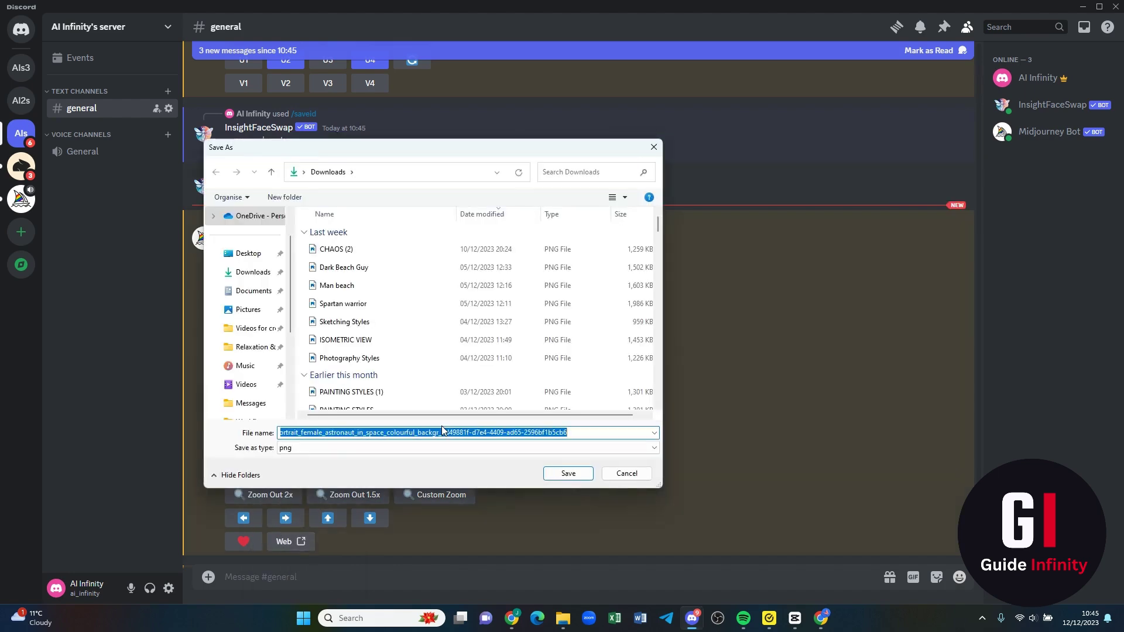
{"action": "type", "text": "Astronaut"}
{"action": "key", "text": "Return"}
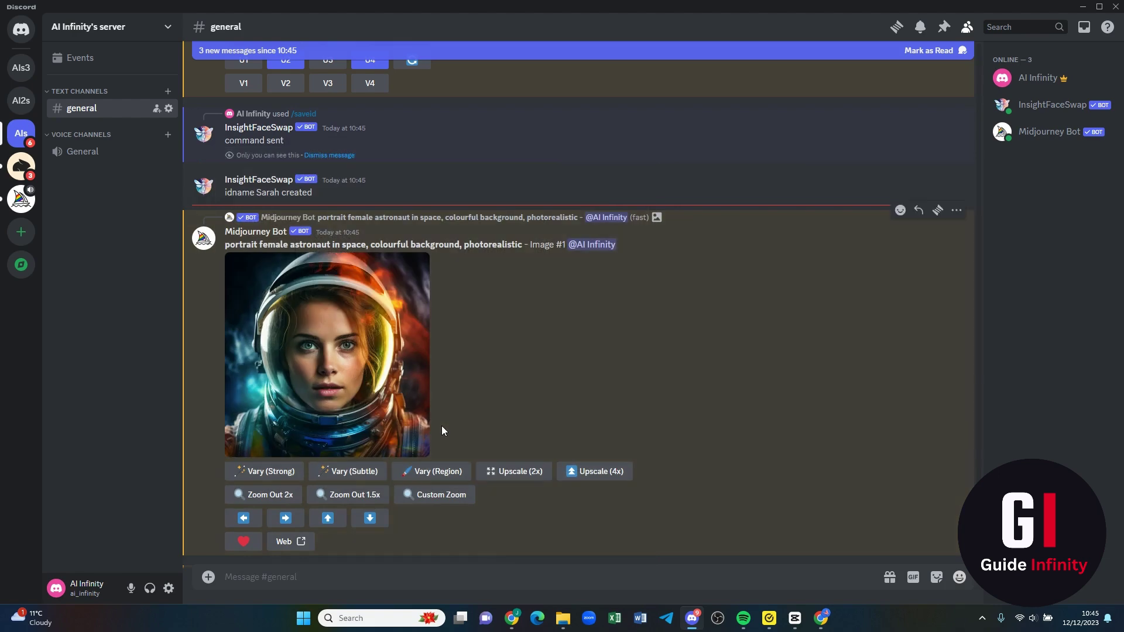
Save the upscaled cowgirl image to Downloads as 'Cowgirl'
{"action": "scroll", "coordinate": [459, 415], "scroll_direction": "down", "scroll_amount": 5}
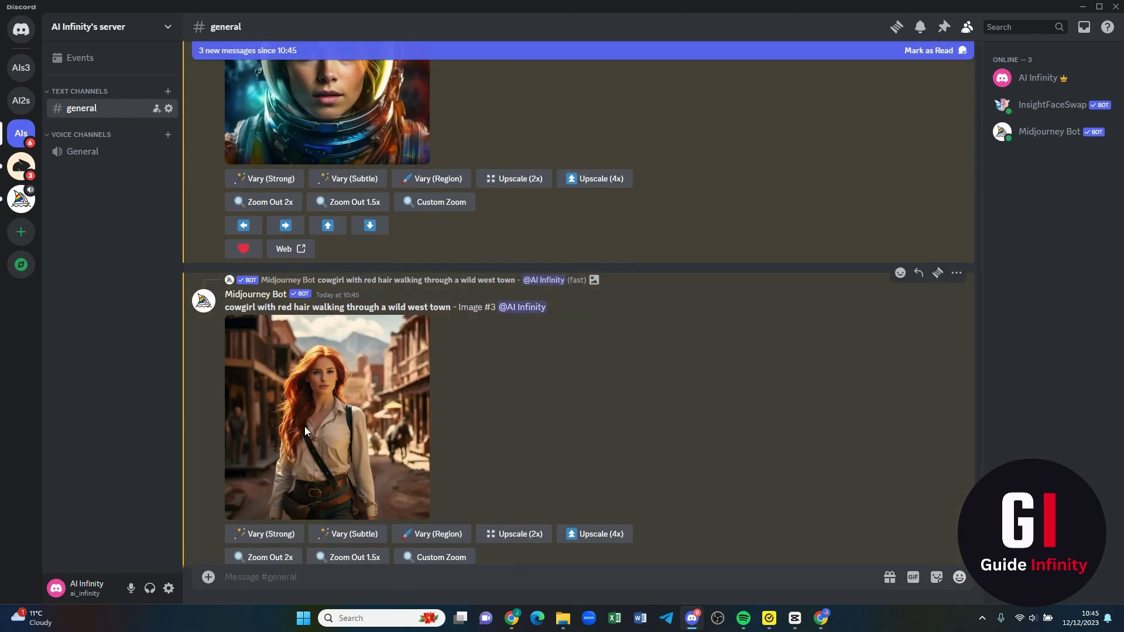
{"action": "right_click", "coordinate": [305, 426]}
{"action": "left_click", "coordinate": [343, 541]}
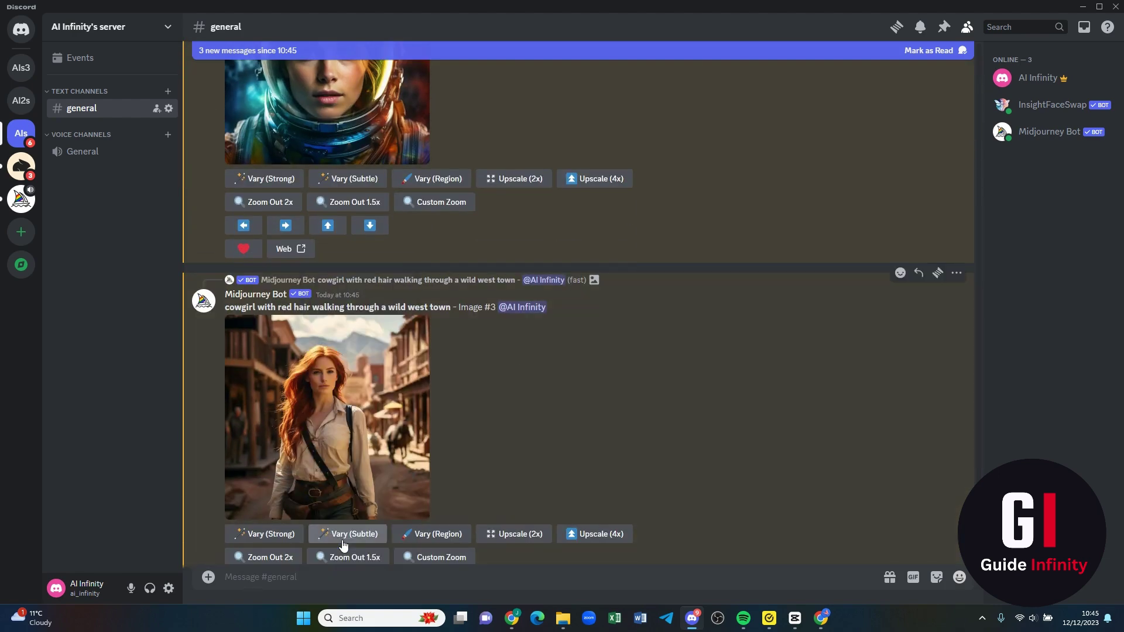
{"action": "type", "text": "Cow"}
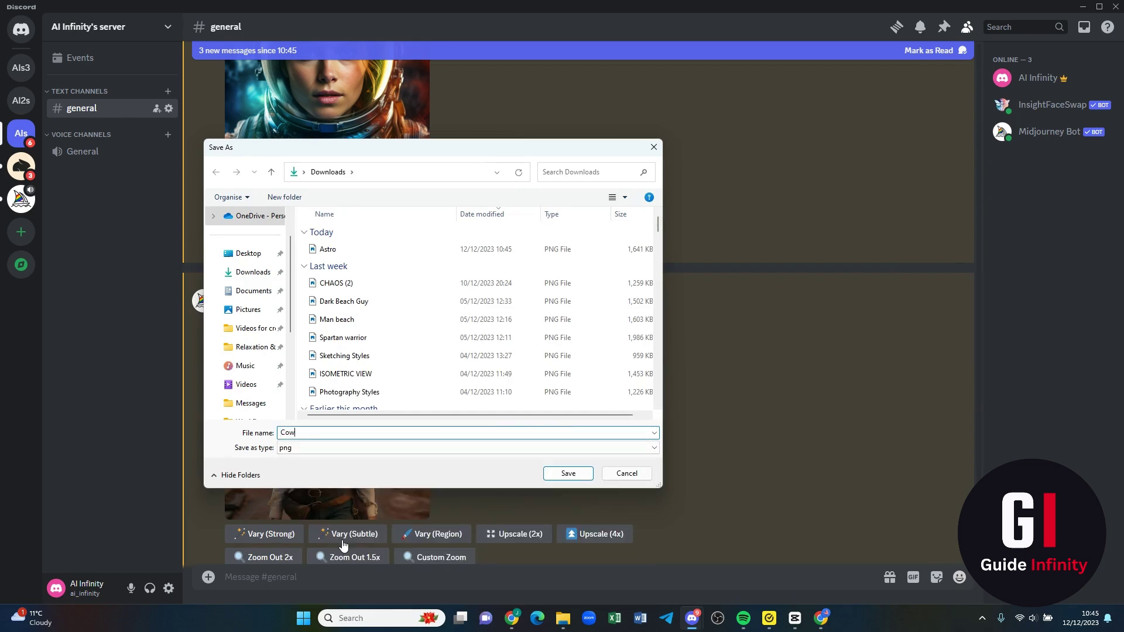
{"action": "type", "text": "girl"}
{"action": "key", "text": "Return"}
Save the upscaled warrior princess image to Downloads as 'Female Warrior'
{"action": "scroll", "coordinate": [388, 272], "scroll_direction": "down", "scroll_amount": 7}
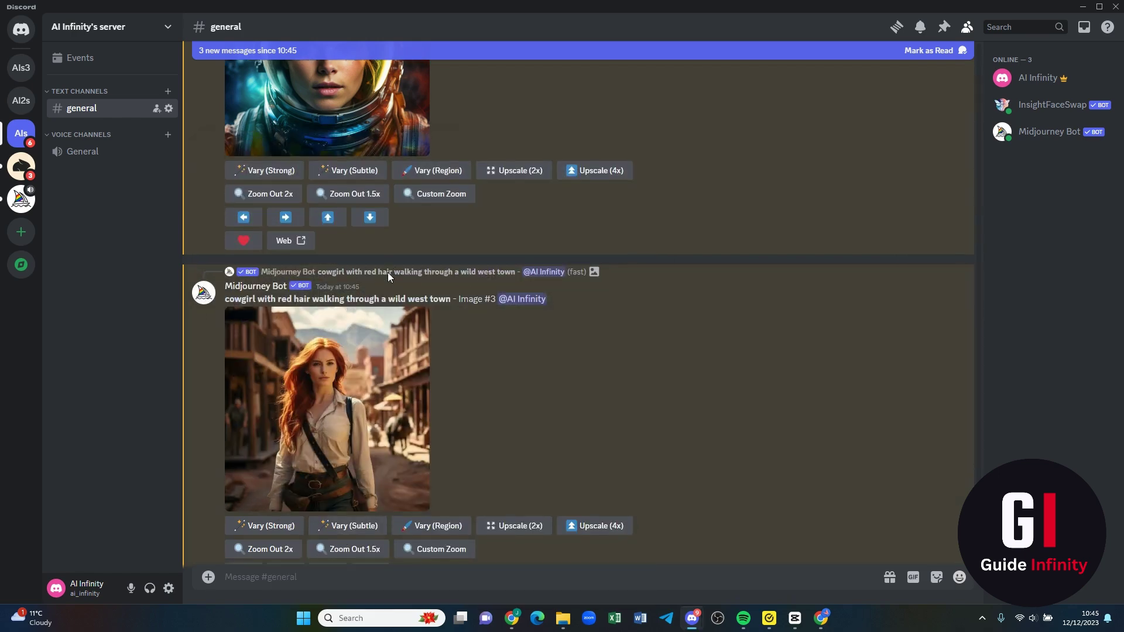
{"action": "right_click", "coordinate": [339, 343]}
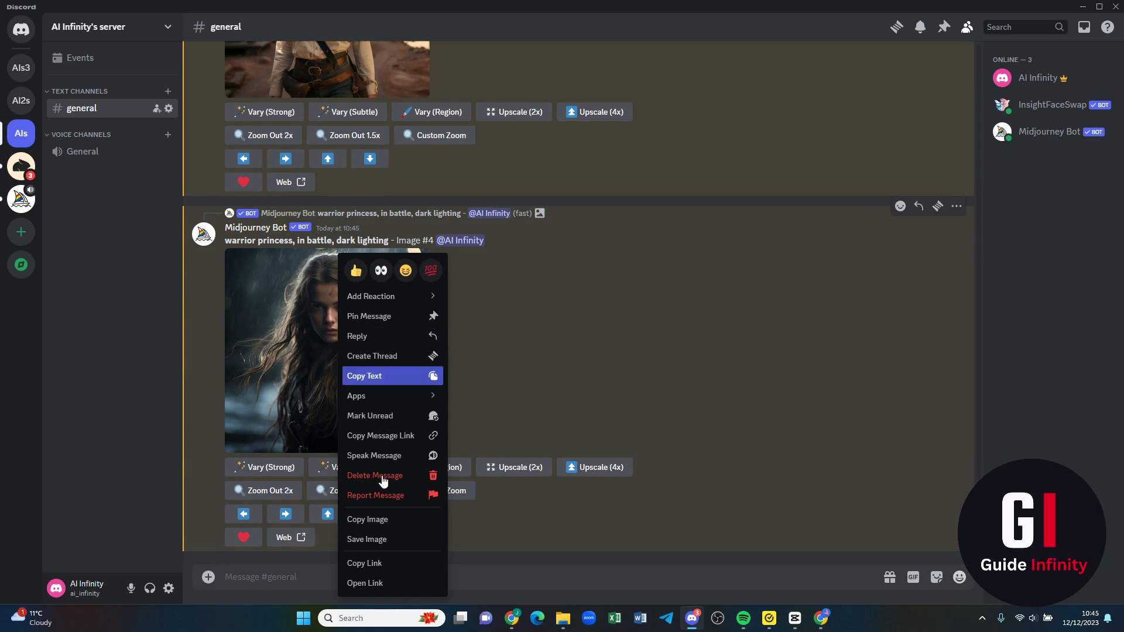
{"action": "left_click", "coordinate": [392, 527]}
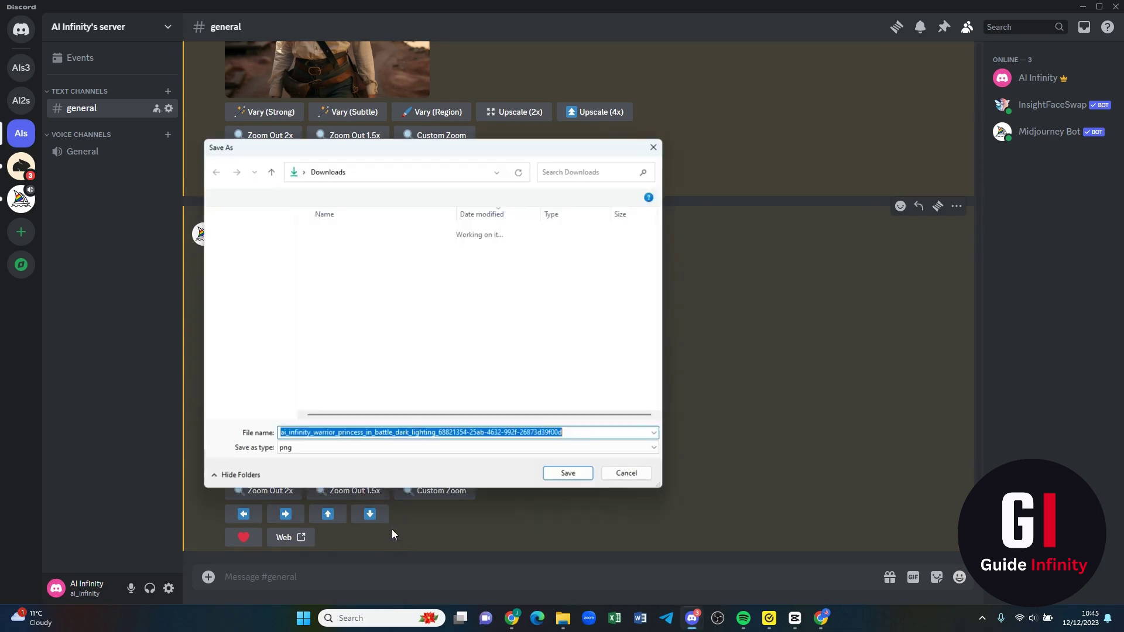
{"action": "type", "text": "Female Warri"}
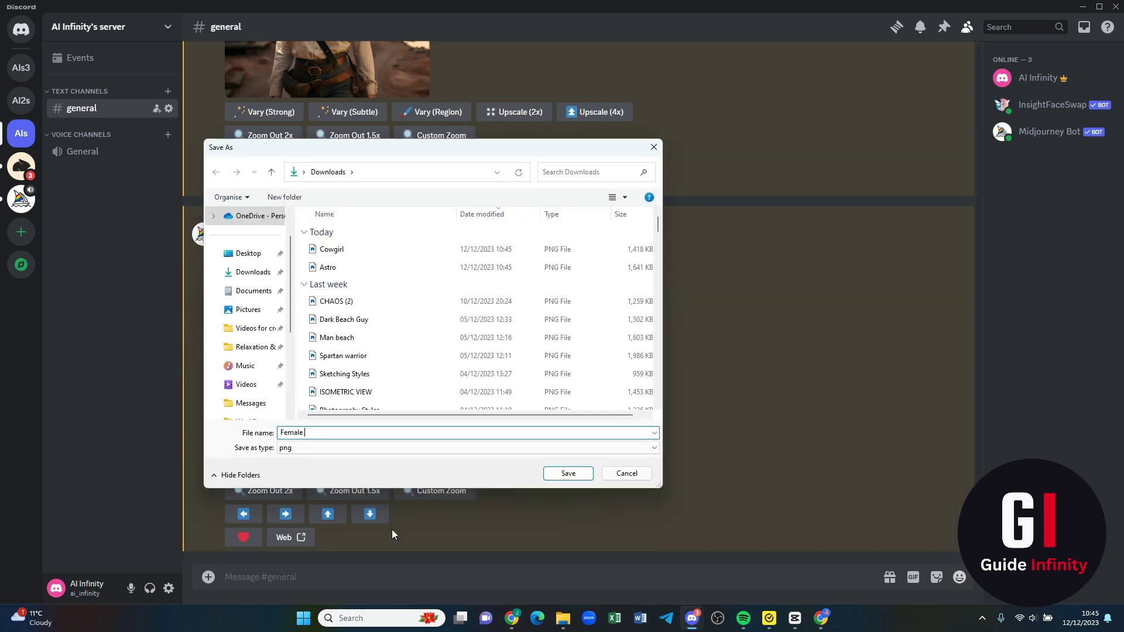
{"action": "type", "text": "or"}
{"action": "key", "text": "Return"}
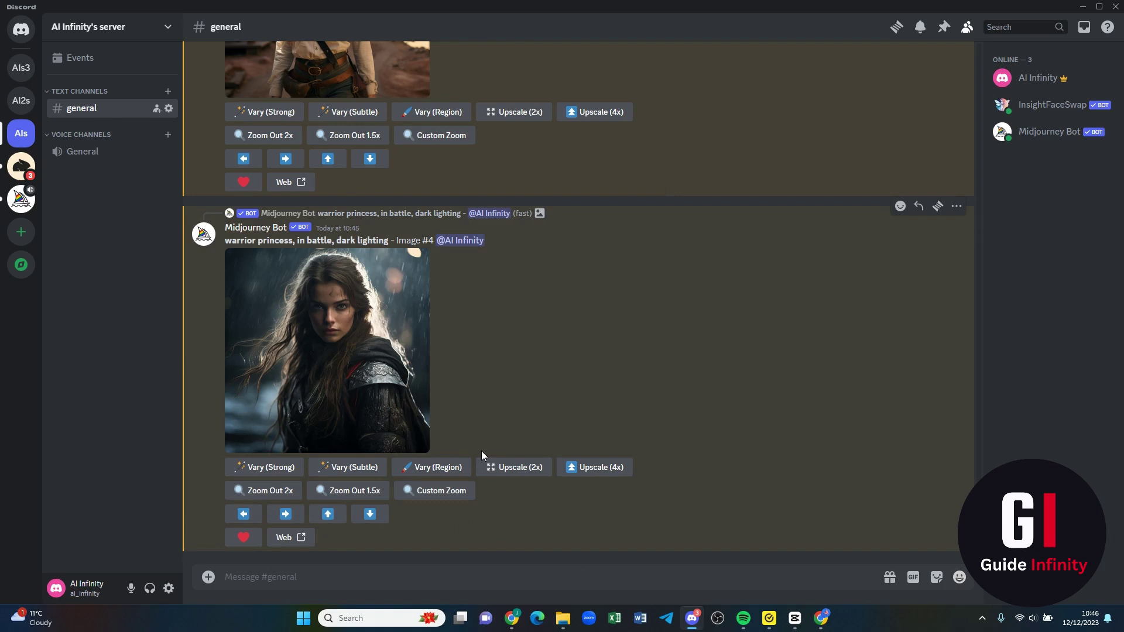
Send /swapid with idname Sarah and the Astro image attached to face-swap the astronaut
{"action": "scroll", "coordinate": [473, 451], "scroll_direction": "up", "scroll_amount": 2}
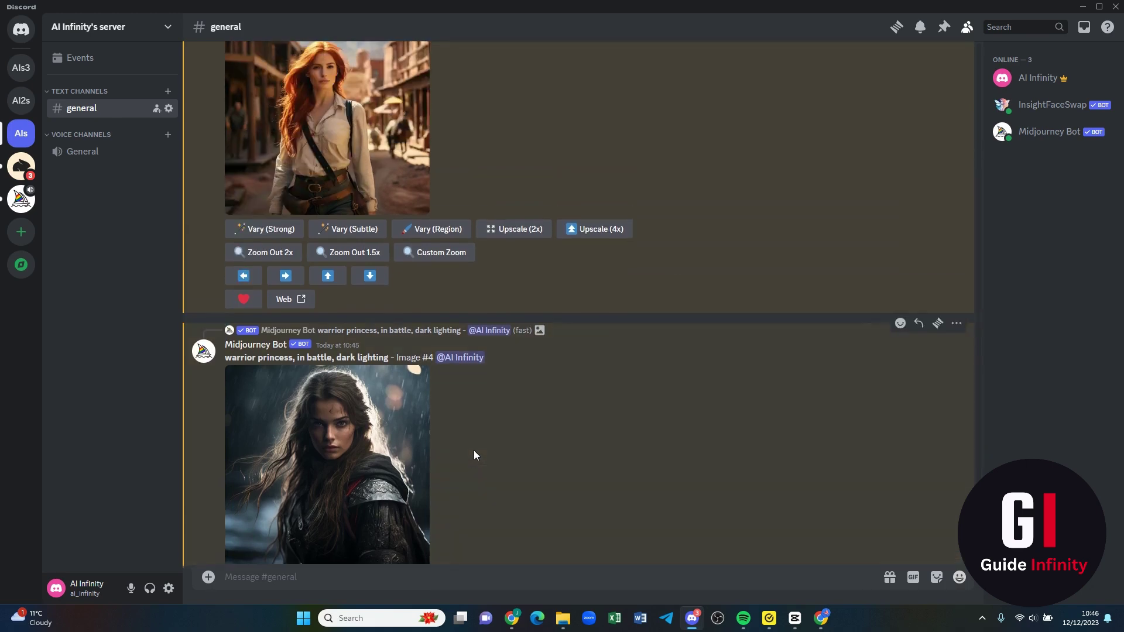
{"action": "scroll", "coordinate": [475, 450], "scroll_direction": "down", "scroll_amount": 2}
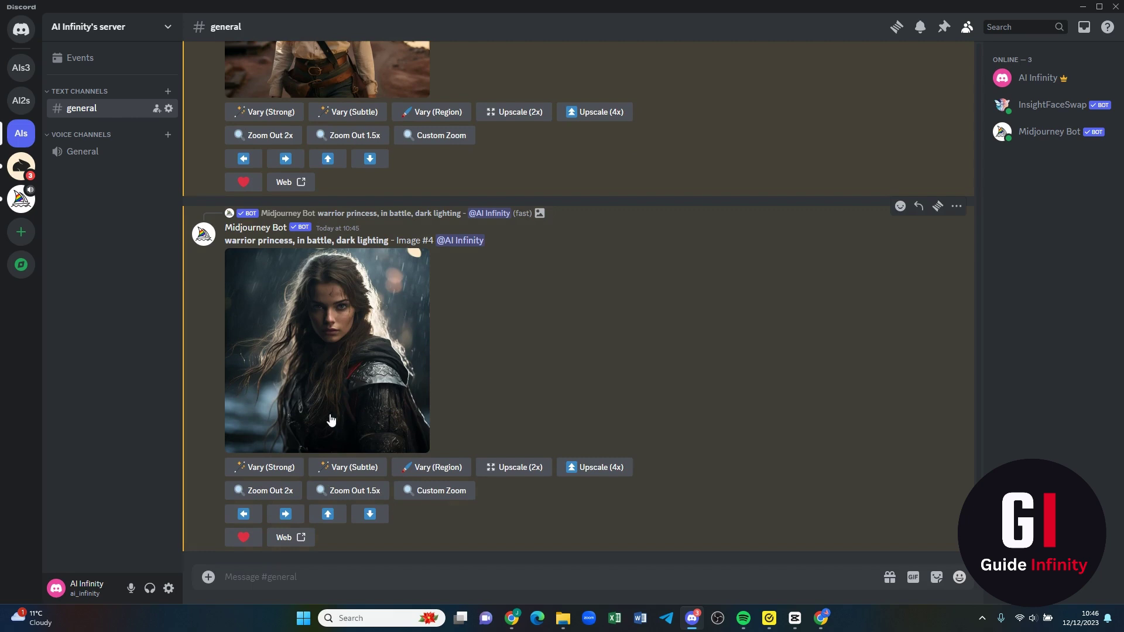
{"action": "left_click", "coordinate": [293, 571]}
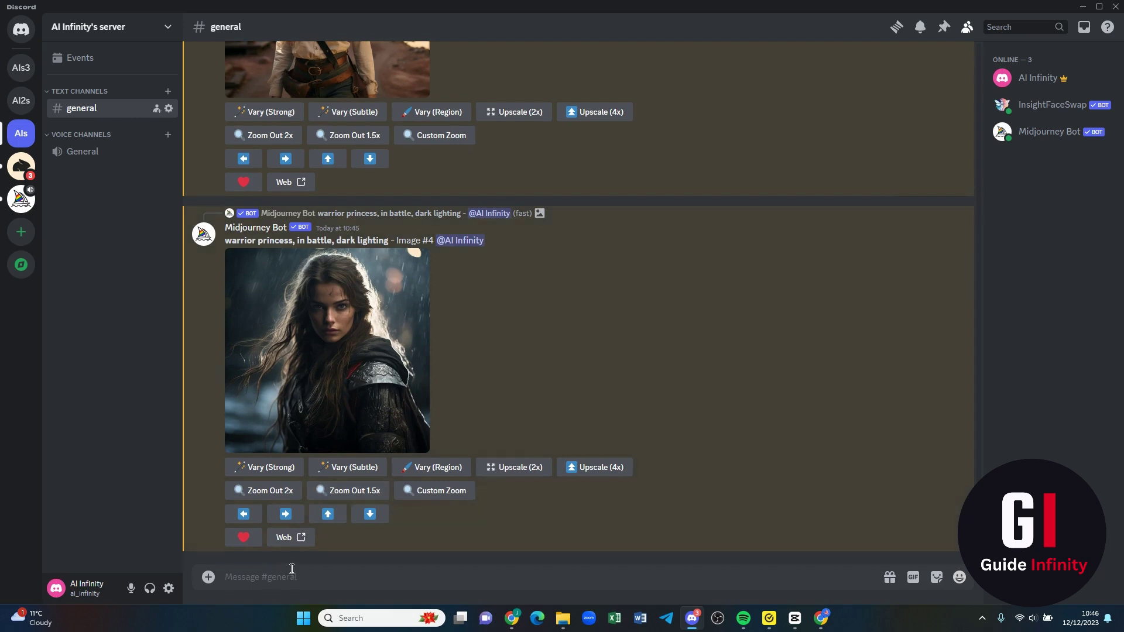
{"action": "type", "text": "/sw"}
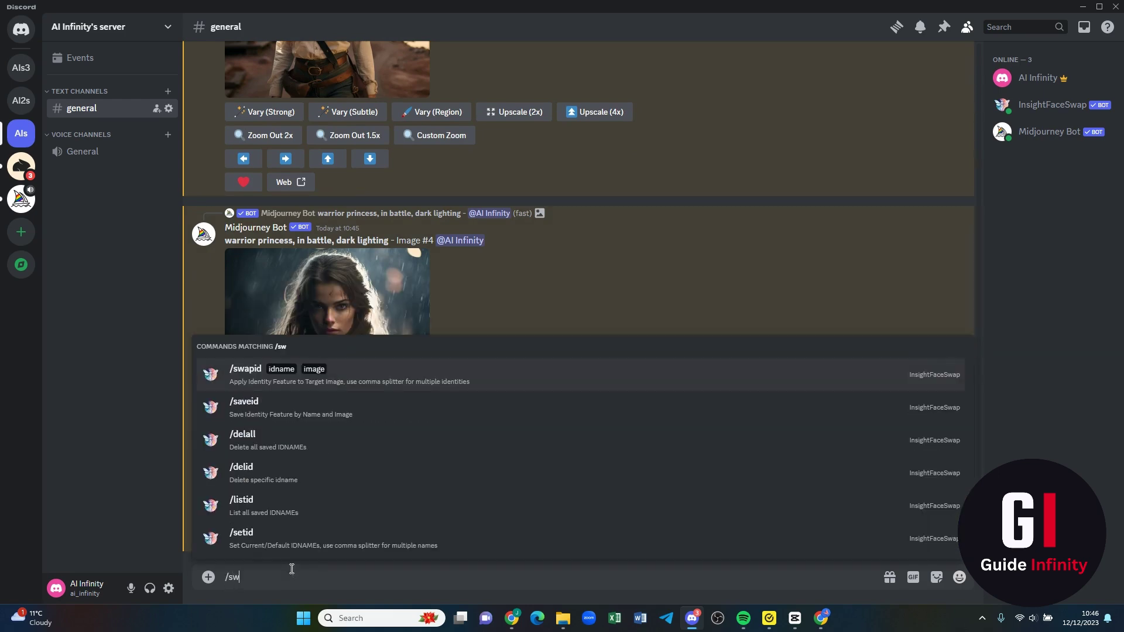
{"action": "key", "text": "Return"}
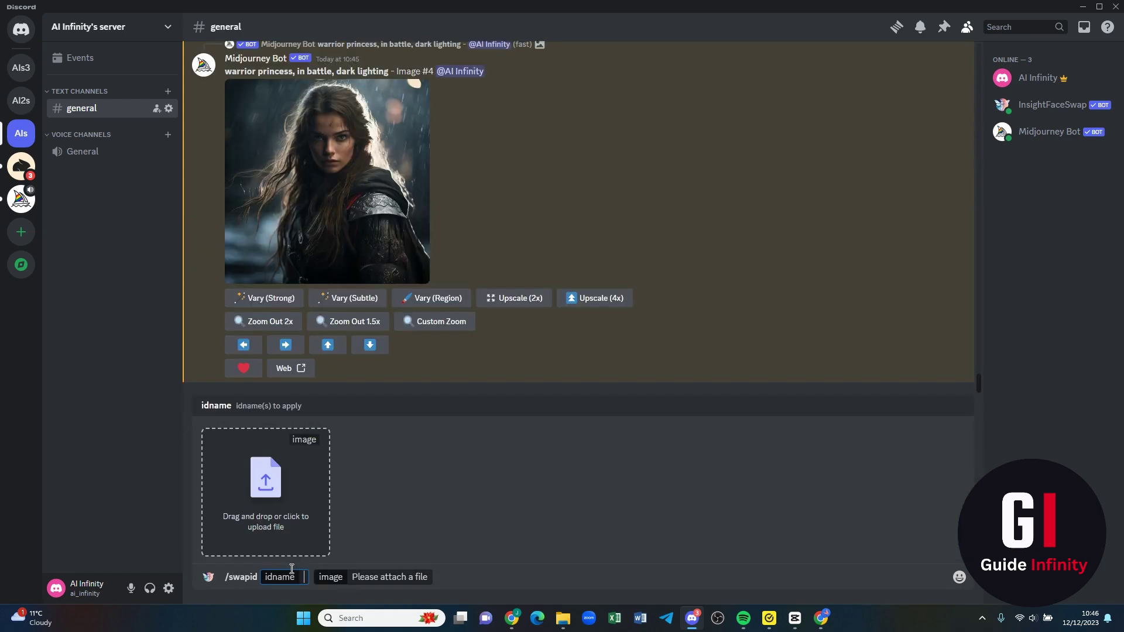
{"action": "type", "text": "Sarah"}
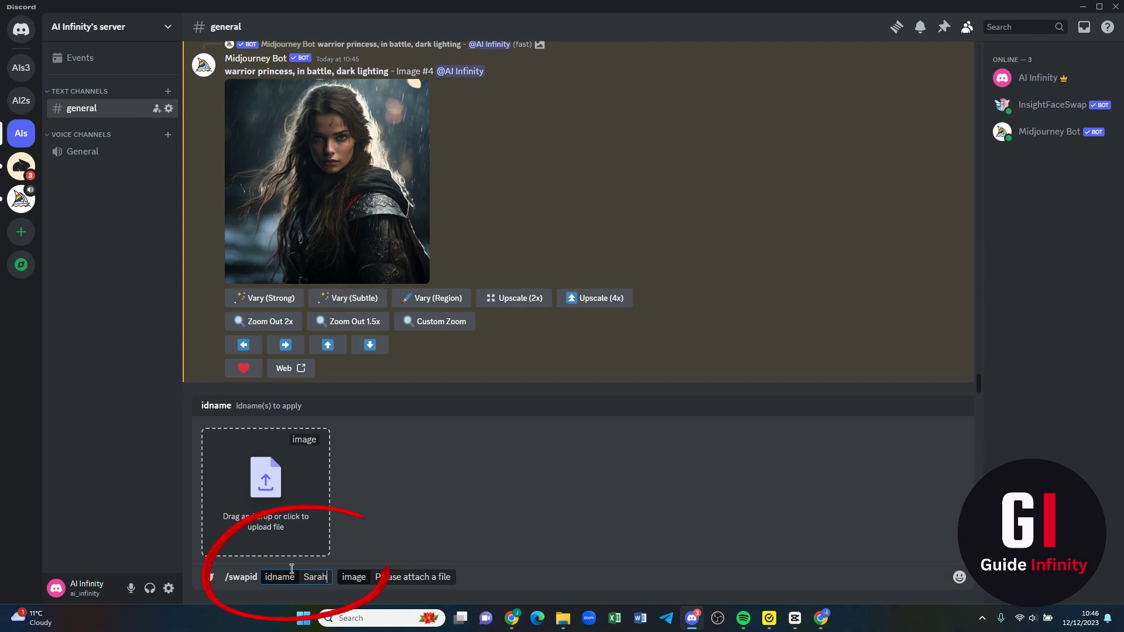
{"action": "left_click", "coordinate": [266, 503]}
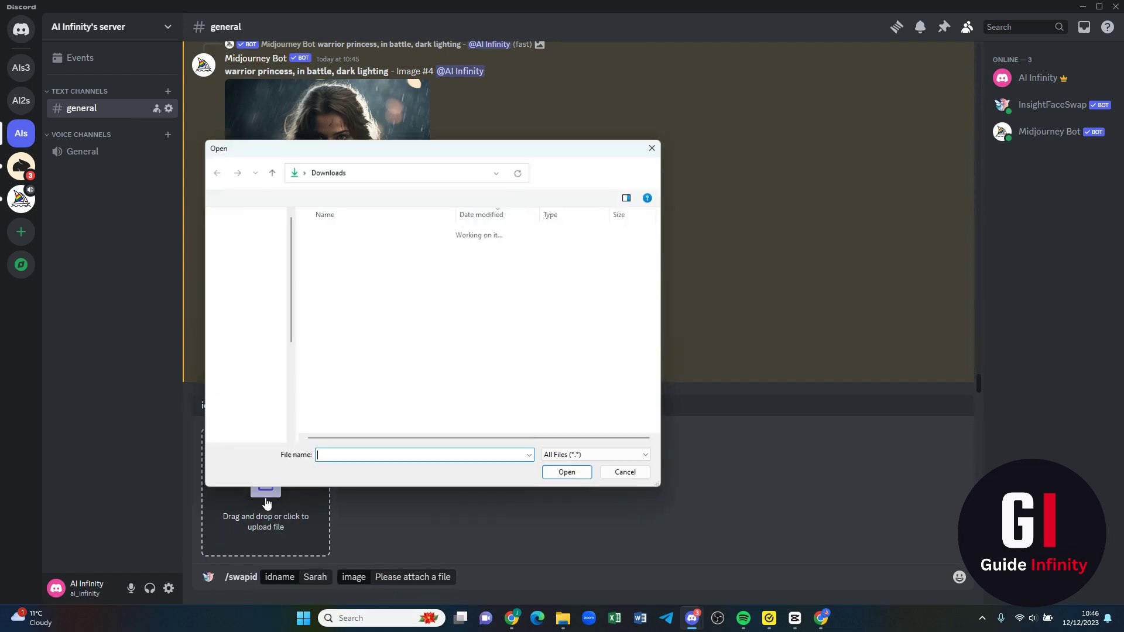
{"action": "double_click", "coordinate": [341, 288]}
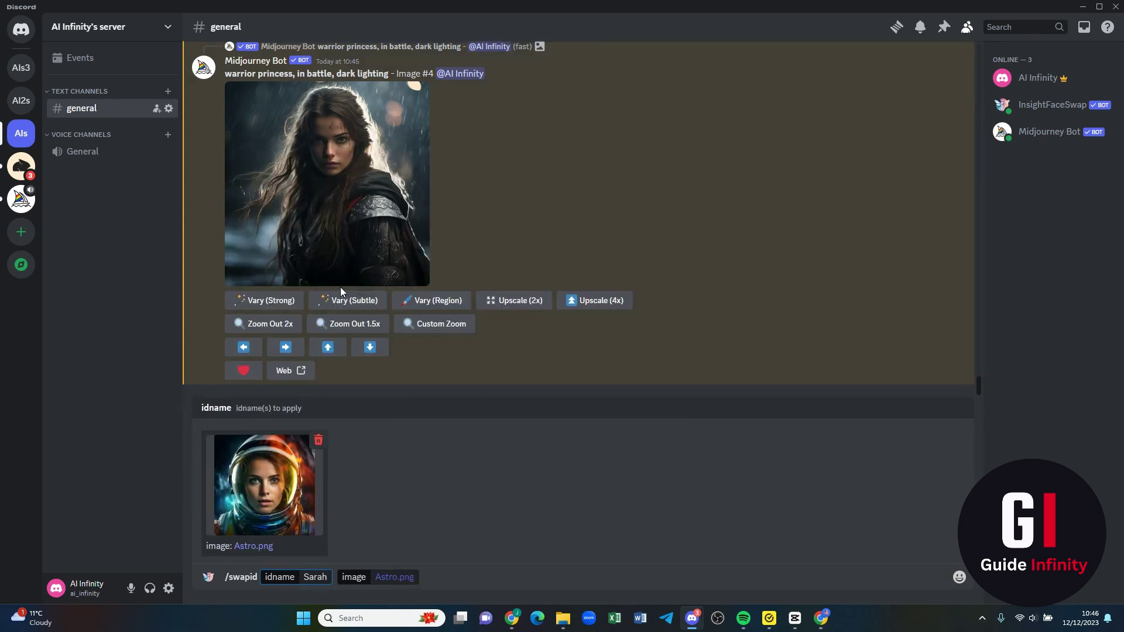
{"action": "key", "text": "Return"}
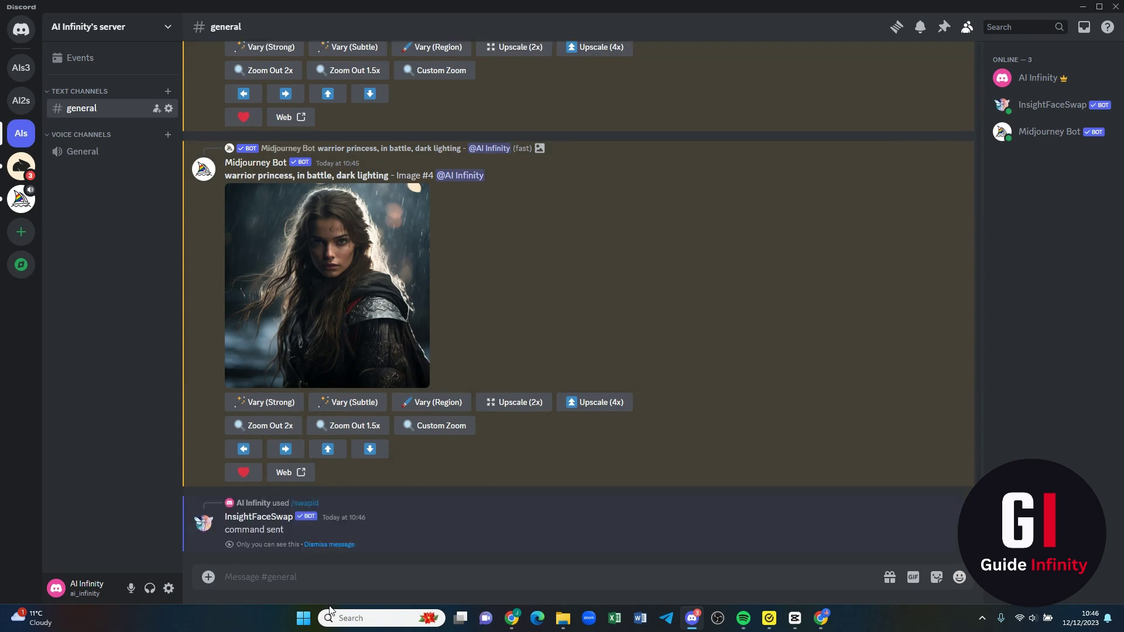
Send /swapid with idname Sarah and the Cowgirl image attached
{"action": "type", "text": "/swp"}
{"action": "key", "text": "Return"}
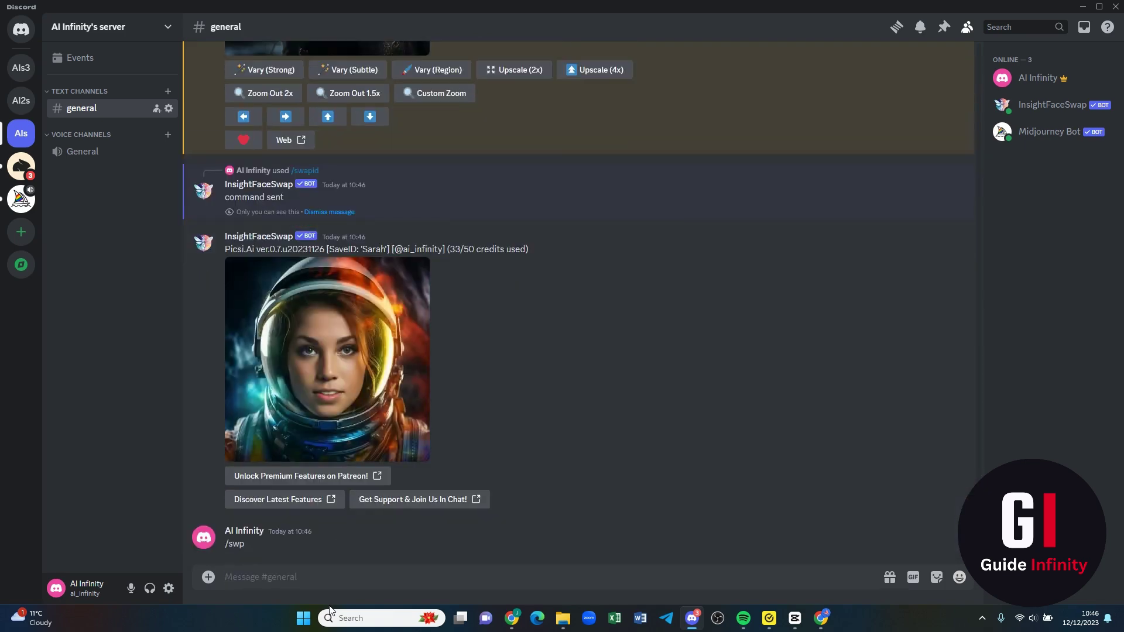
{"action": "type", "text": "/swap"}
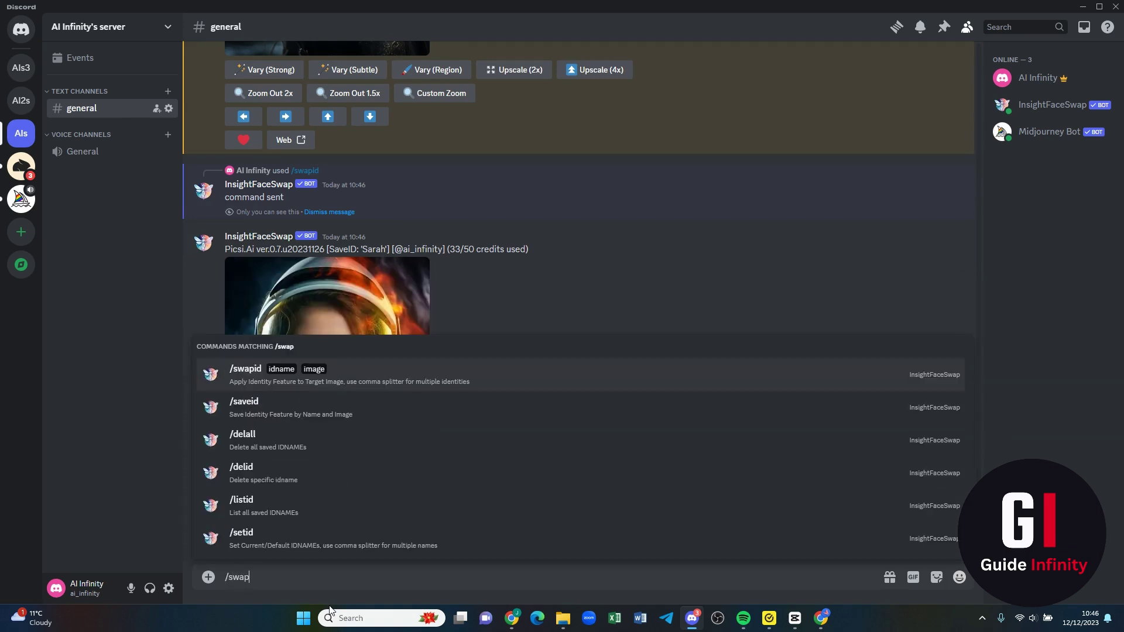
{"action": "left_click", "coordinate": [331, 378]}
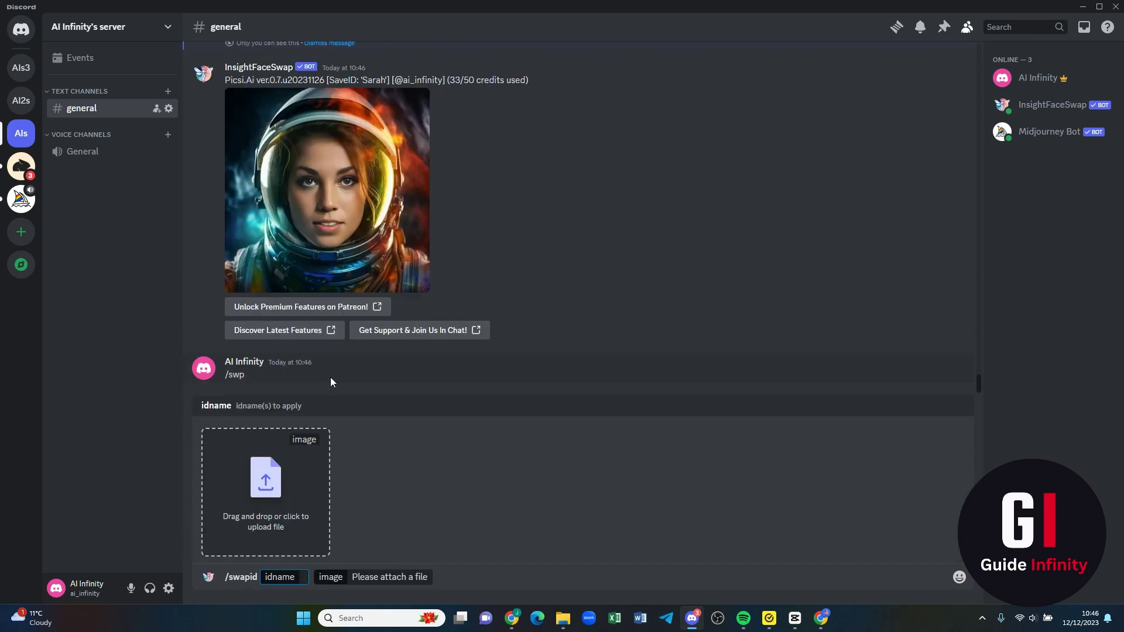
{"action": "type", "text": "Sarah"}
{"action": "left_click", "coordinate": [276, 496]}
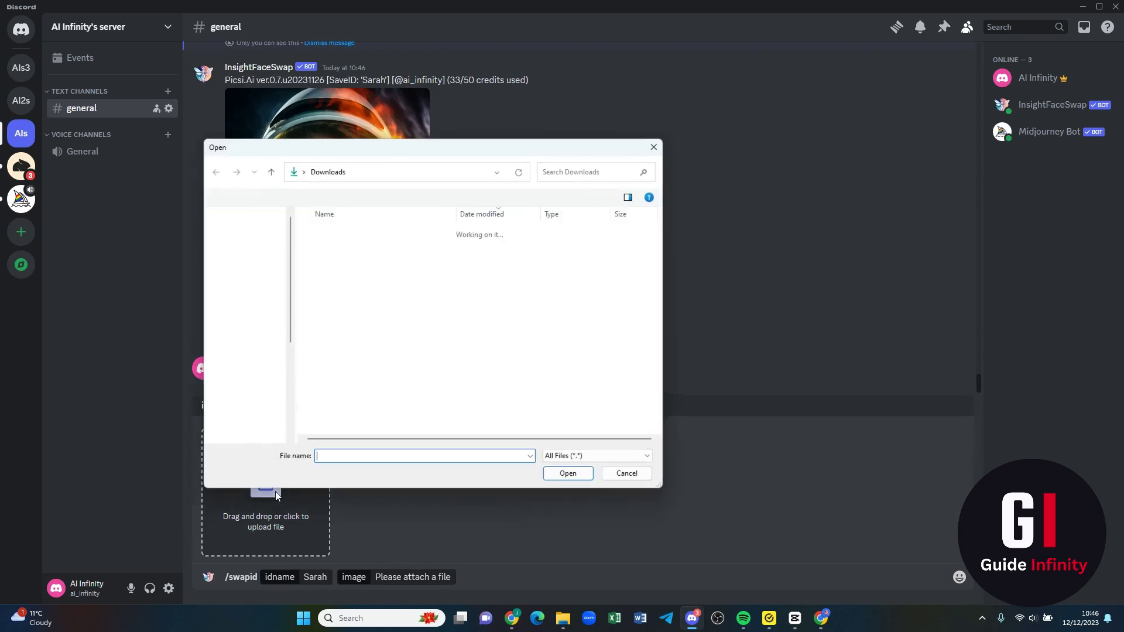
{"action": "double_click", "coordinate": [332, 268]}
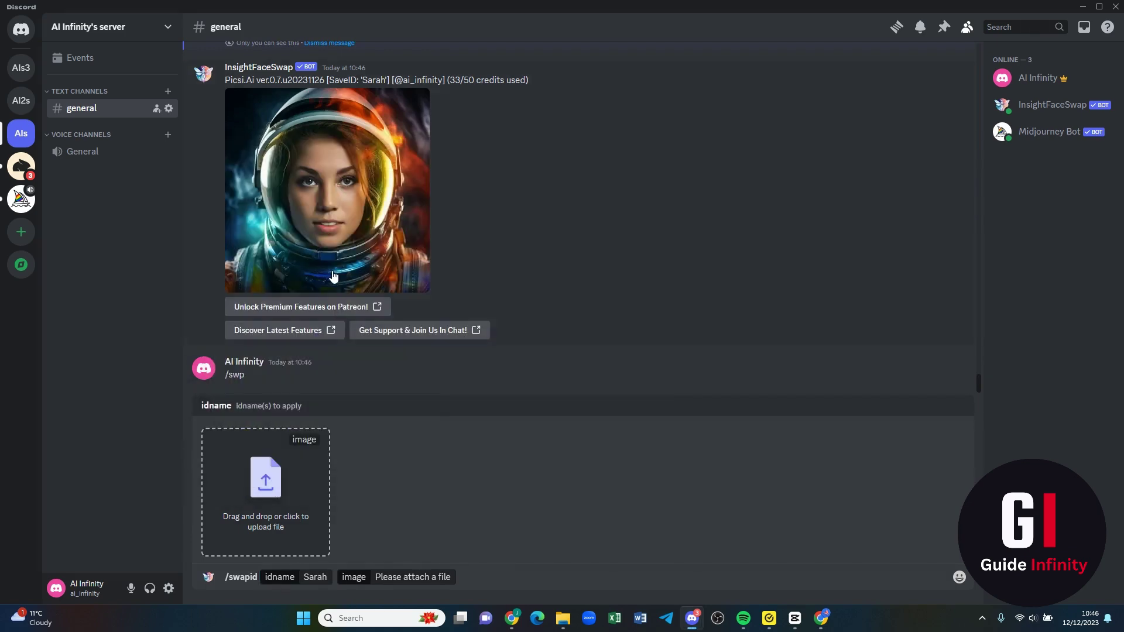
{"action": "key", "text": "Return"}
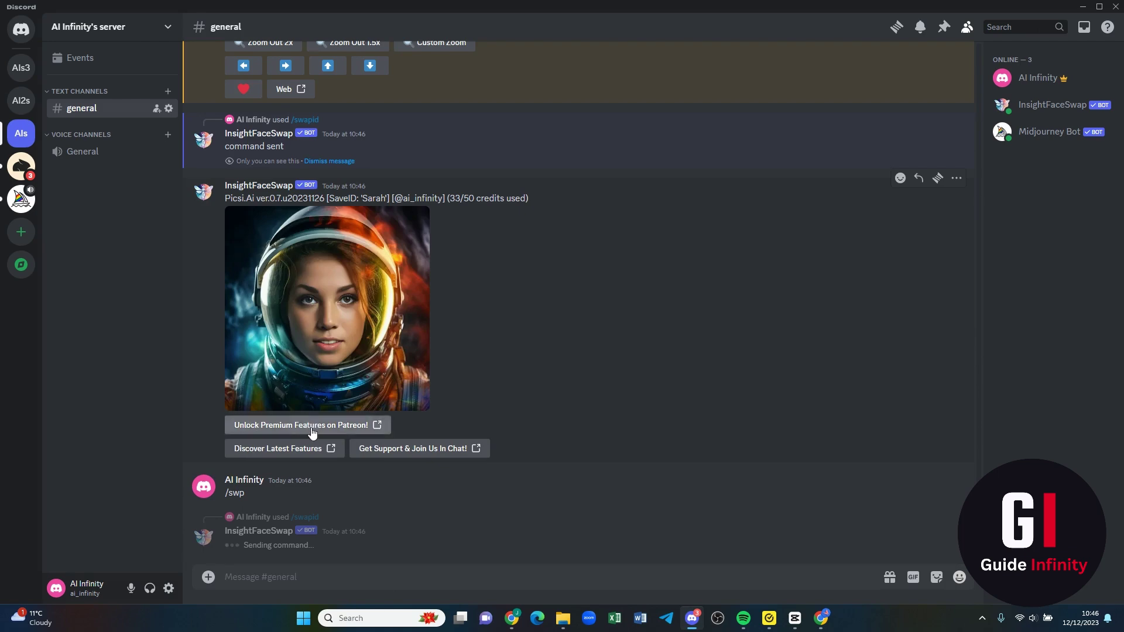
Send /swapid with idname Sarah and the Female Warrior image attached
{"action": "type", "text": "/swa"}
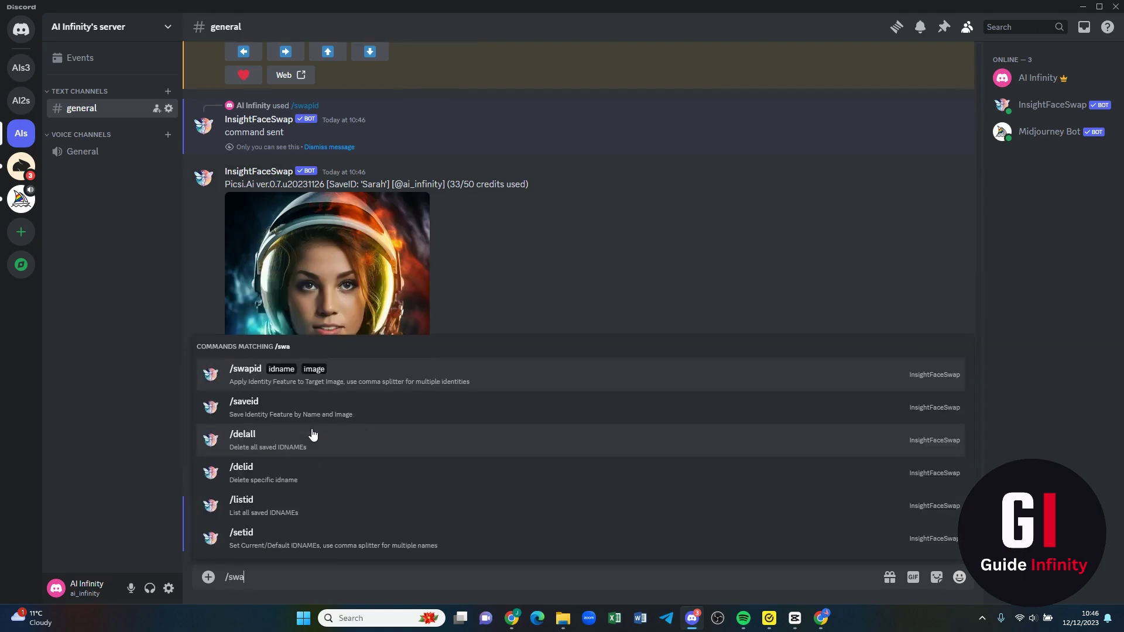
{"action": "key", "text": "Tab"}
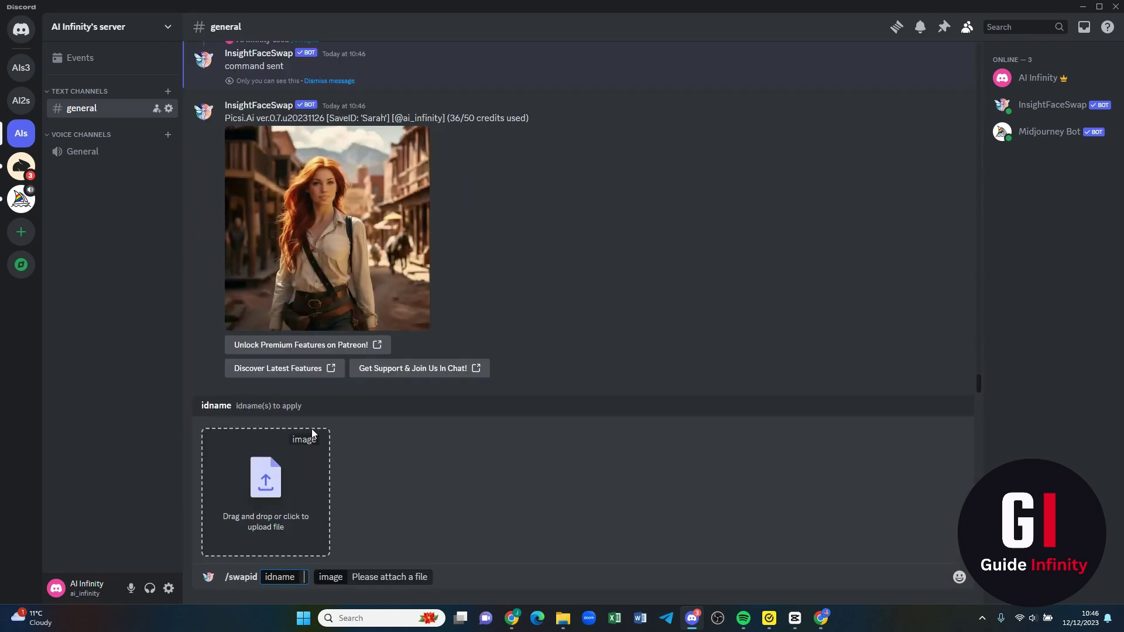
{"action": "type", "text": "Sarah"}
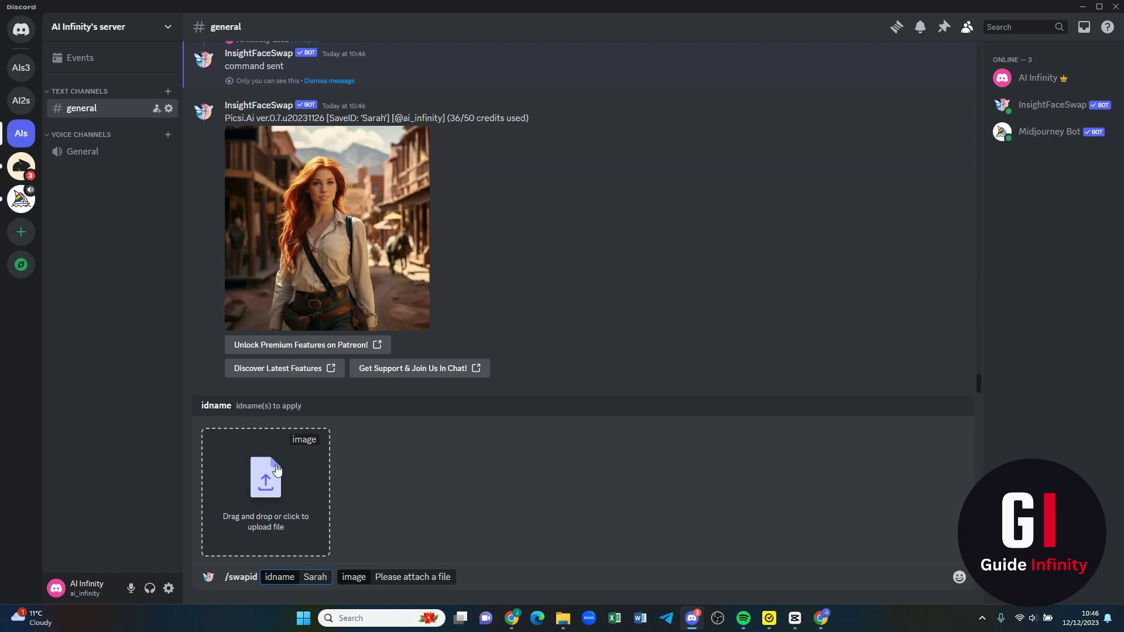
{"action": "left_click", "coordinate": [276, 471]}
{"action": "left_click", "coordinate": [385, 252]}
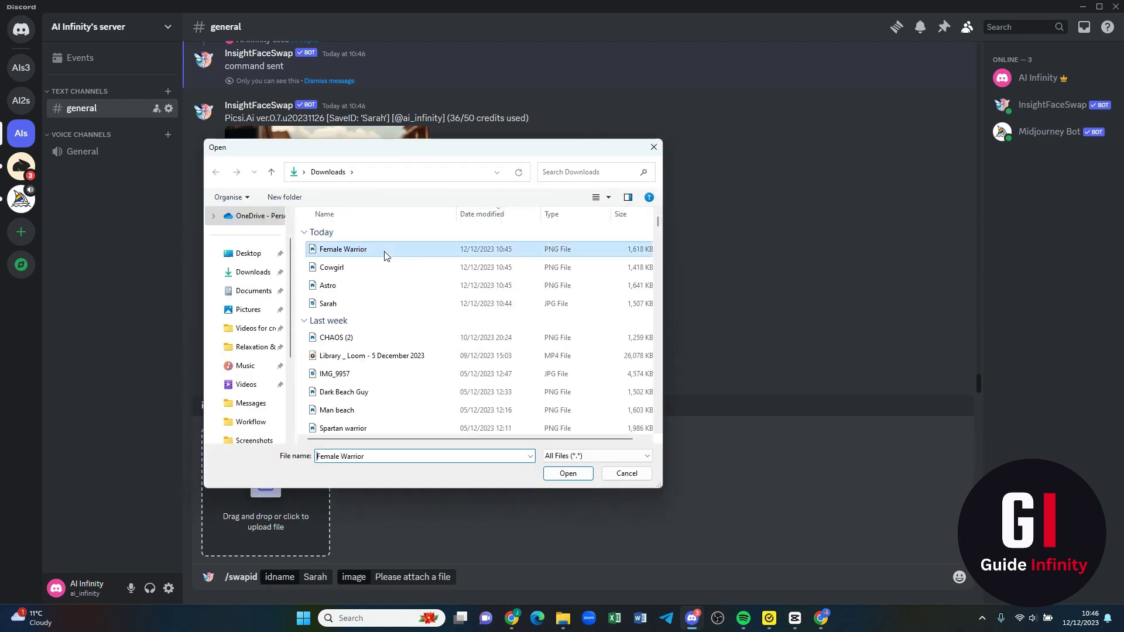
{"action": "double_click", "coordinate": [384, 251]}
{"action": "key", "text": "Return"}
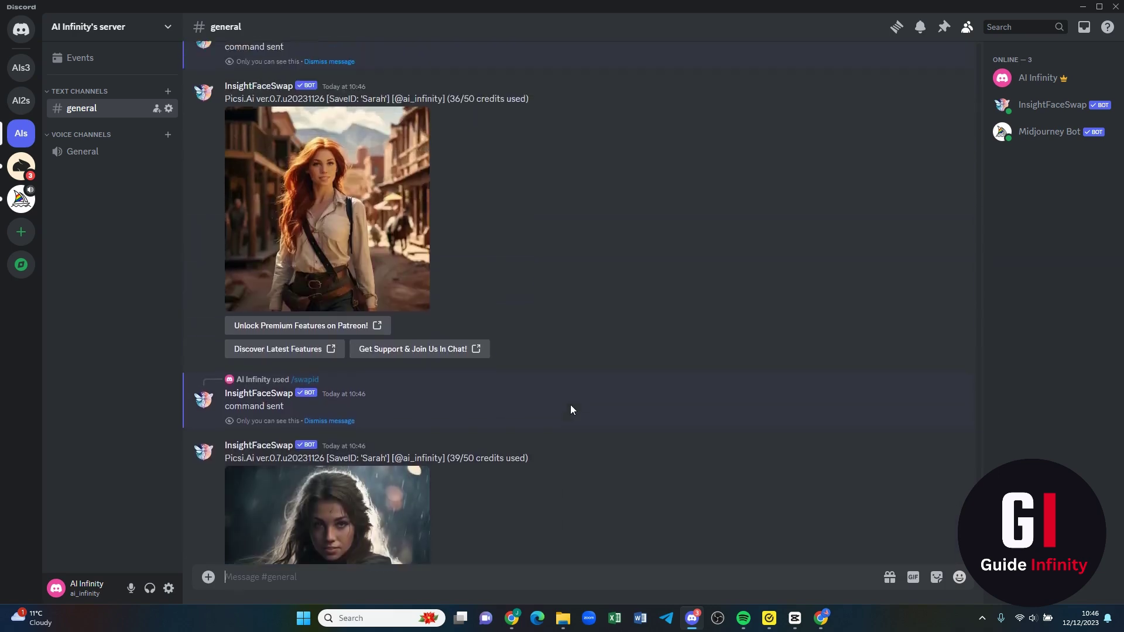
{"action": "scroll", "coordinate": [571, 405], "scroll_direction": "up", "scroll_amount": 5}
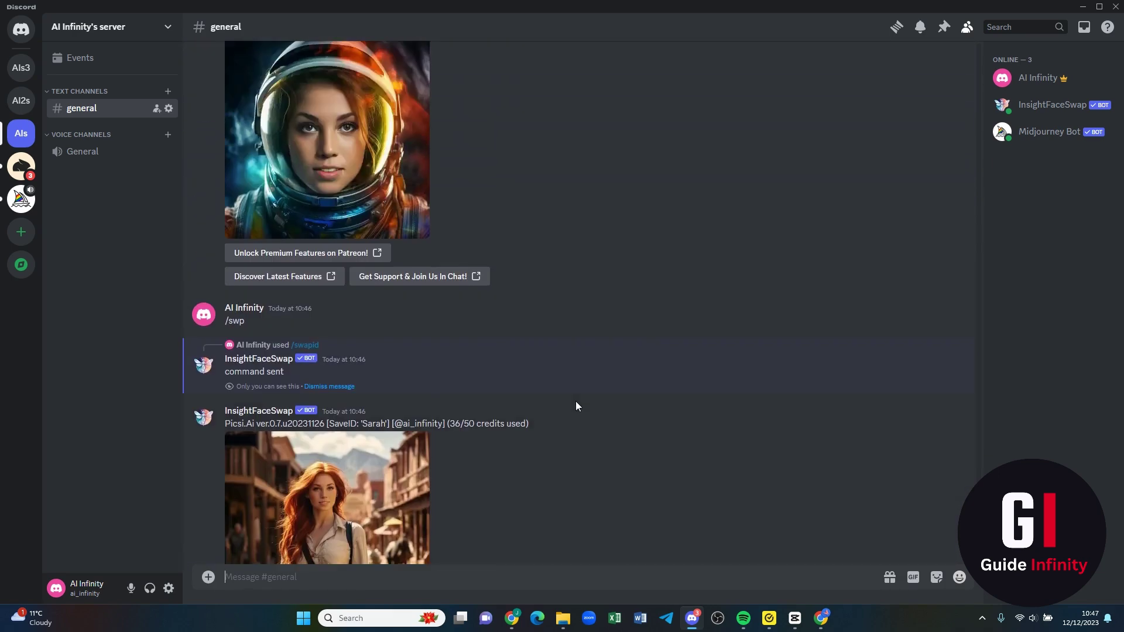
{"action": "scroll", "coordinate": [576, 403], "scroll_direction": "up", "scroll_amount": 2}
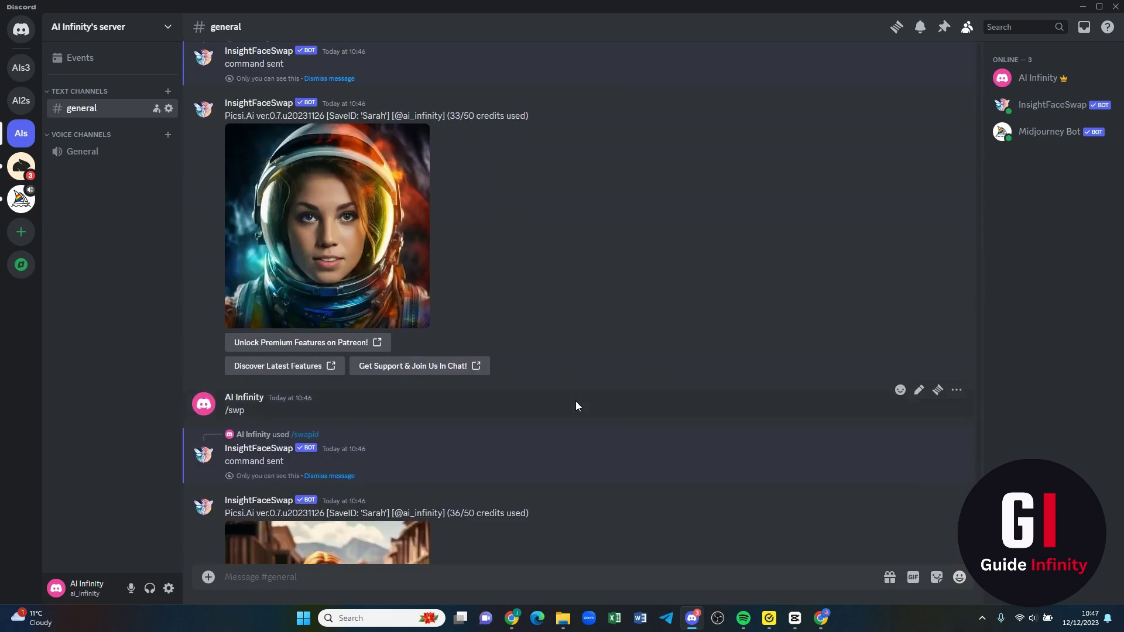
{"action": "left_click", "coordinate": [282, 276]}
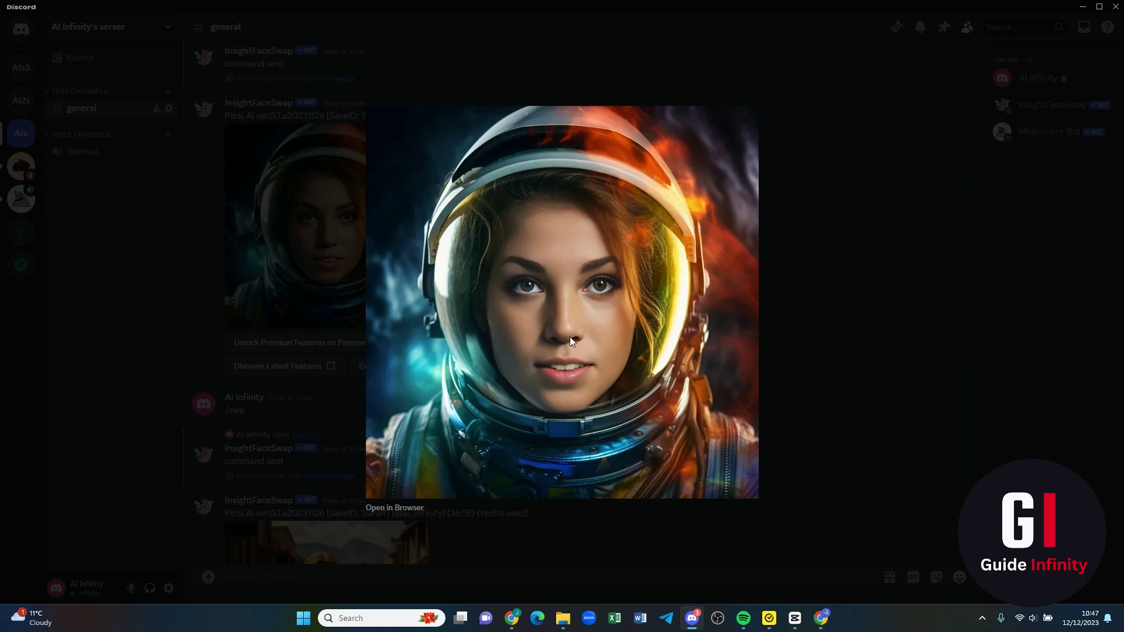
{"action": "key", "text": "Escape"}
{"action": "left_click", "coordinate": [368, 367]}
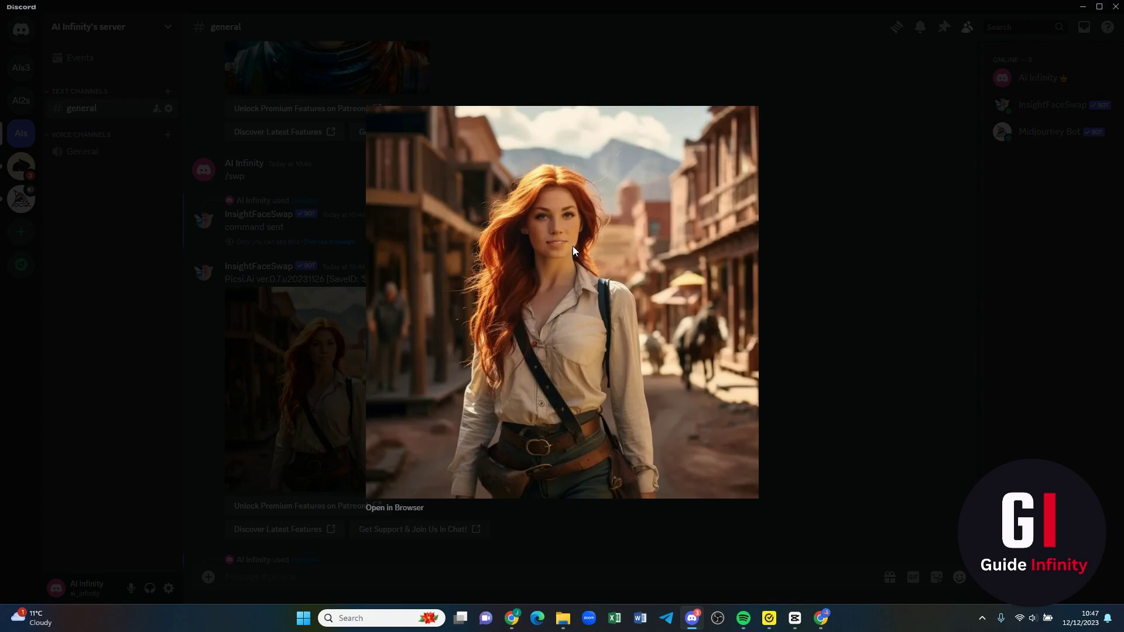
{"action": "key", "text": "Escape"}
{"action": "scroll", "coordinate": [592, 239], "scroll_direction": "down", "scroll_amount": 4}
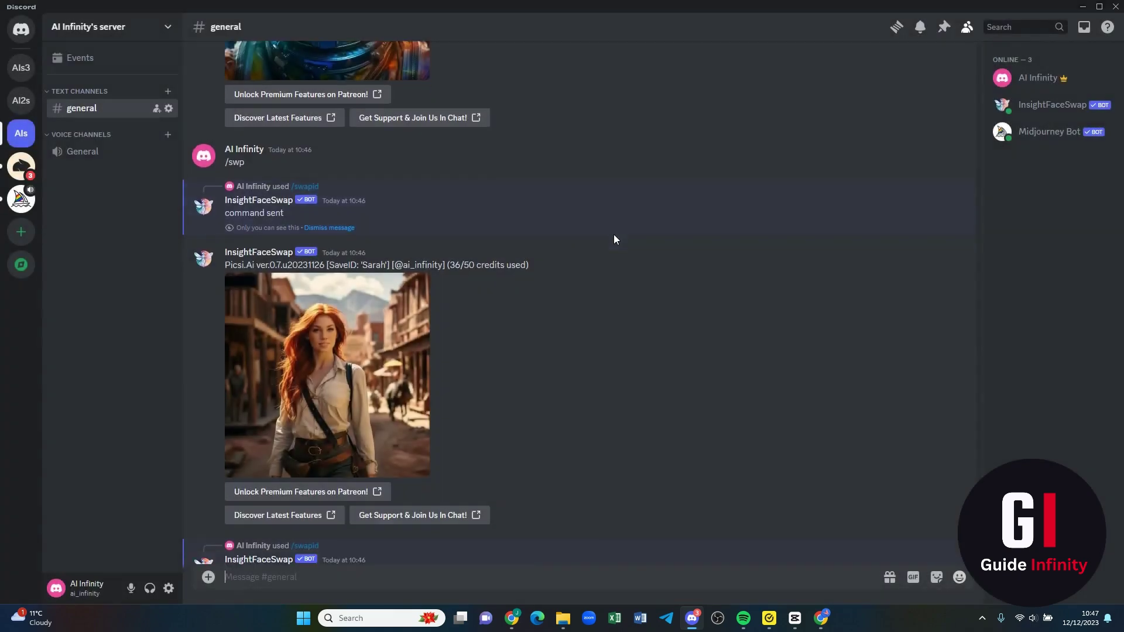
{"action": "scroll", "coordinate": [616, 231], "scroll_direction": "down", "scroll_amount": 2}
{"action": "left_click", "coordinate": [361, 386]}
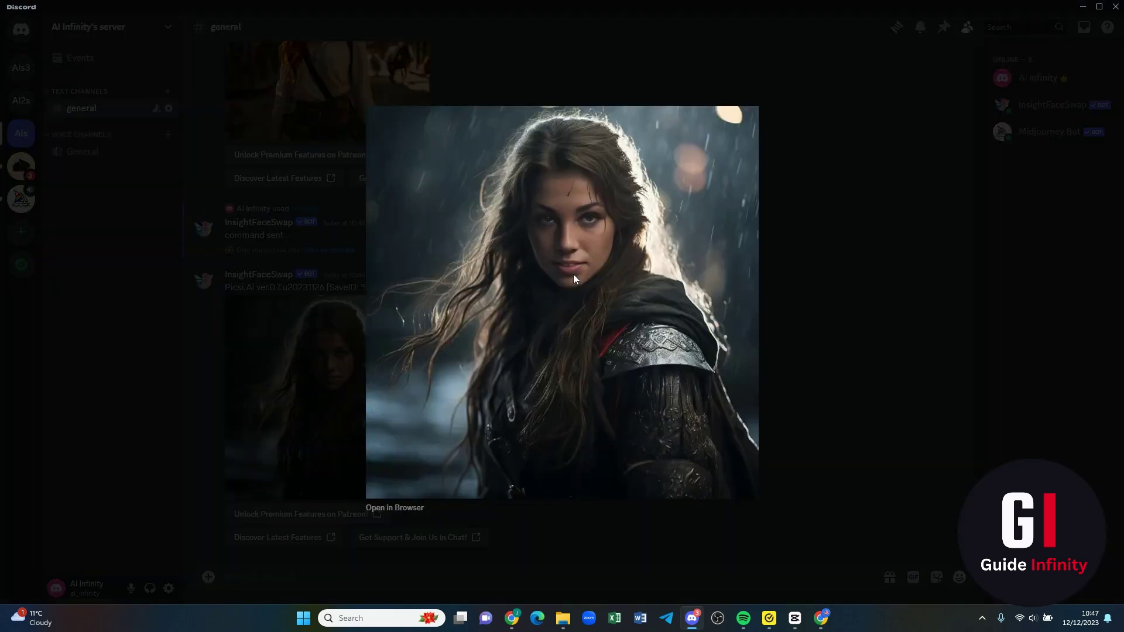
{"action": "key", "text": "Escape"}
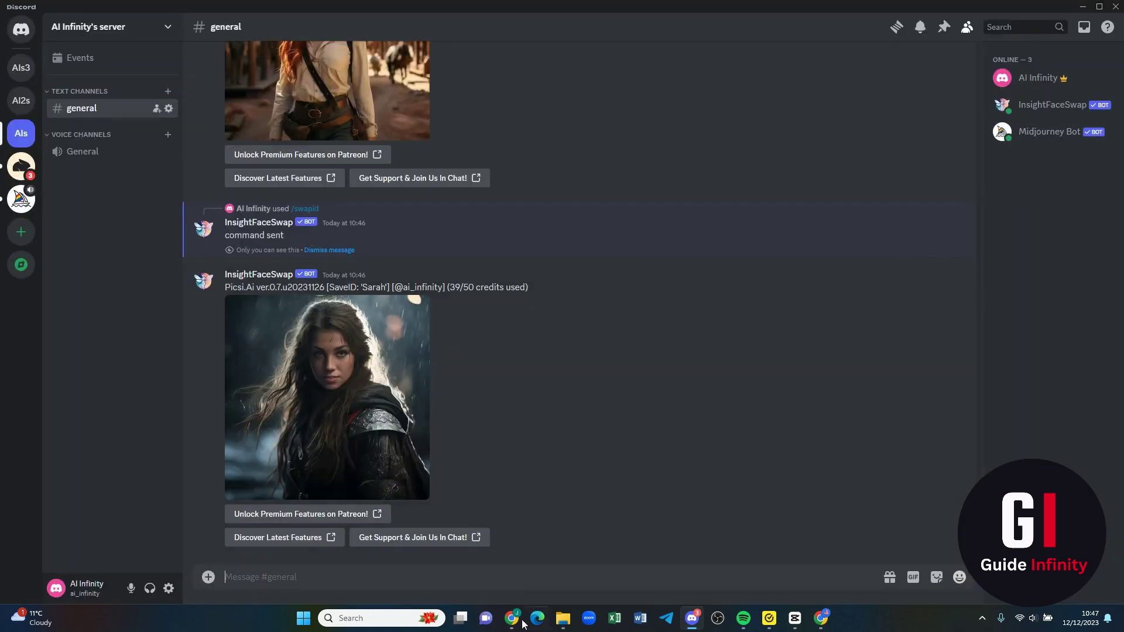
Bring back the Pexels scarf-portrait page in the browser and close the Say Thanks popup
{"action": "mouse_move", "coordinate": [515, 628]}
{"action": "left_click", "coordinate": [419, 589]}
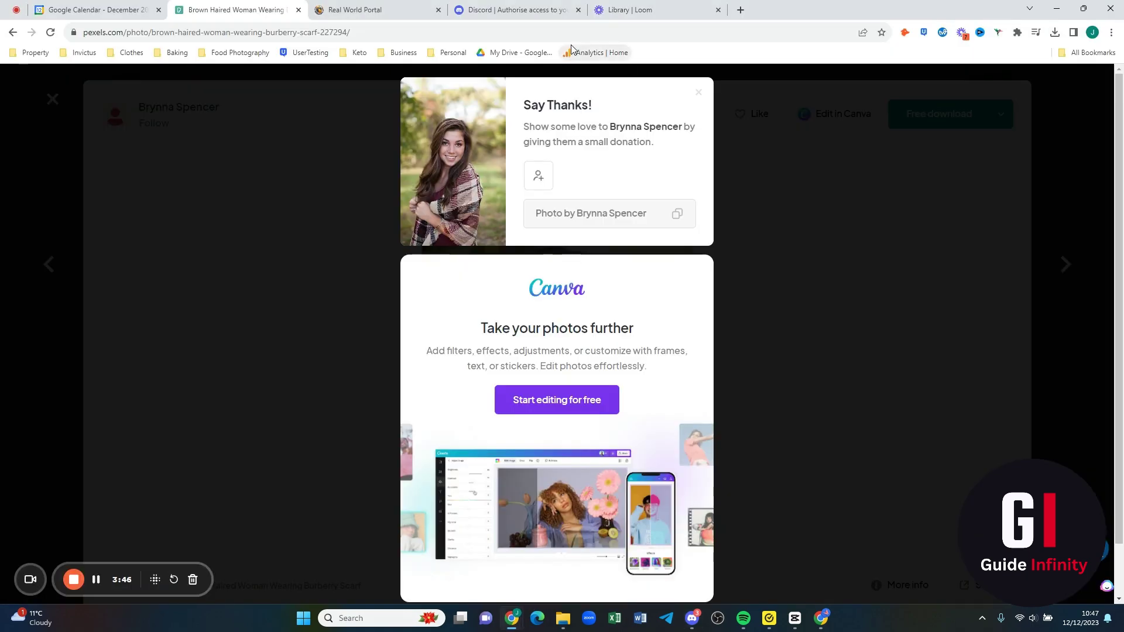
{"action": "left_click", "coordinate": [578, 64]}
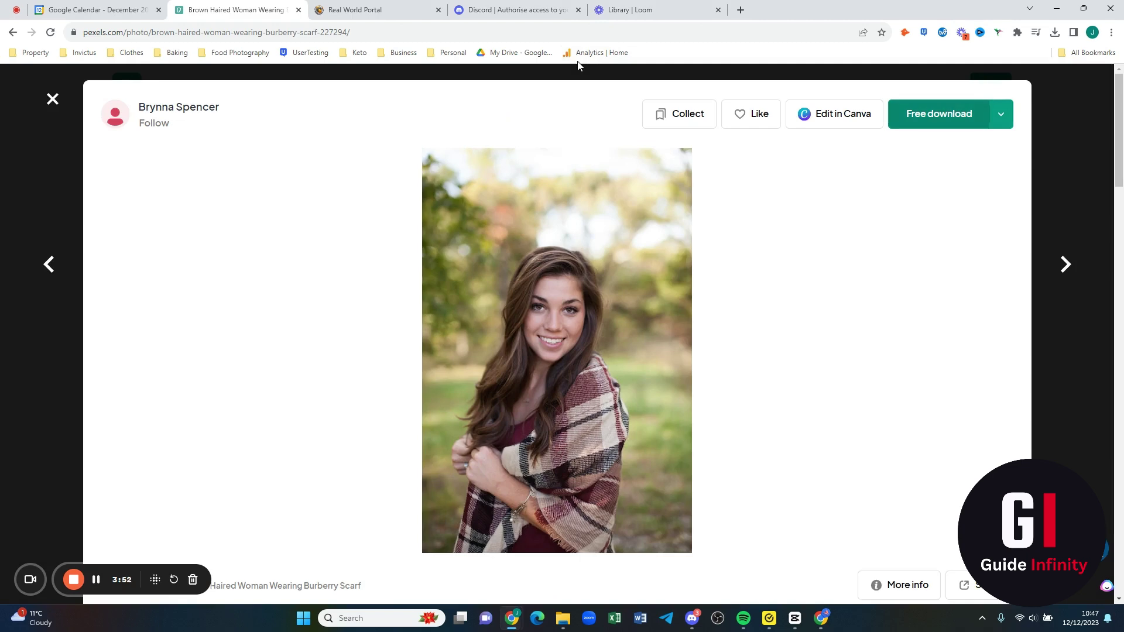
Return to Discord's #general and scroll through the Sarah face-swapped astronaut and cowgirl images
{"action": "left_click", "coordinate": [692, 618]}
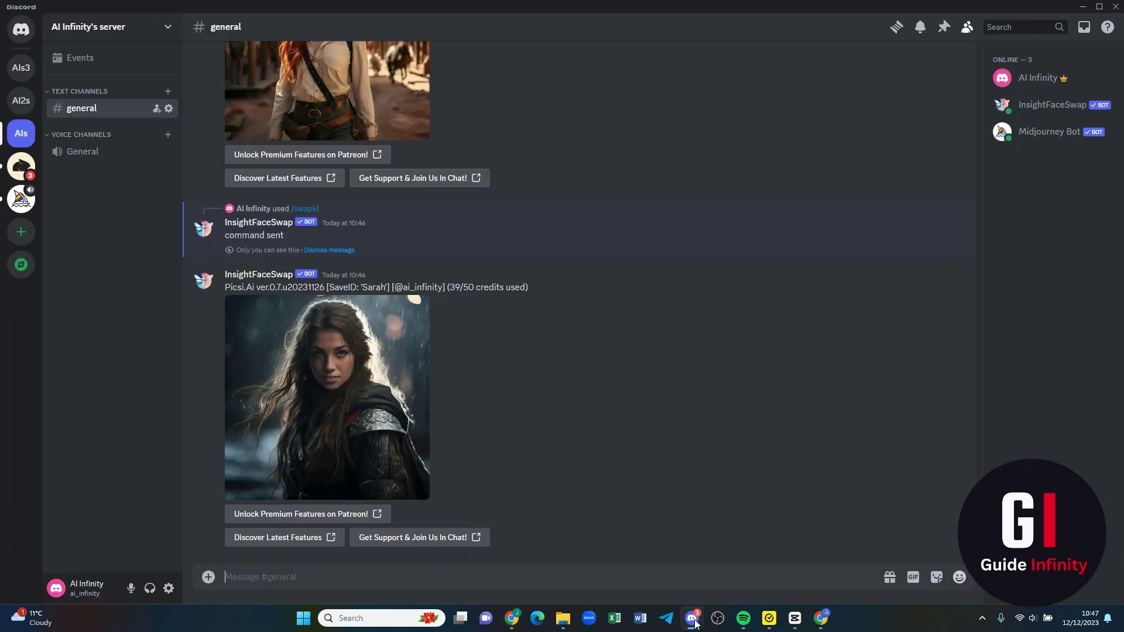
{"action": "scroll", "coordinate": [504, 483], "scroll_direction": "up", "scroll_amount": 9}
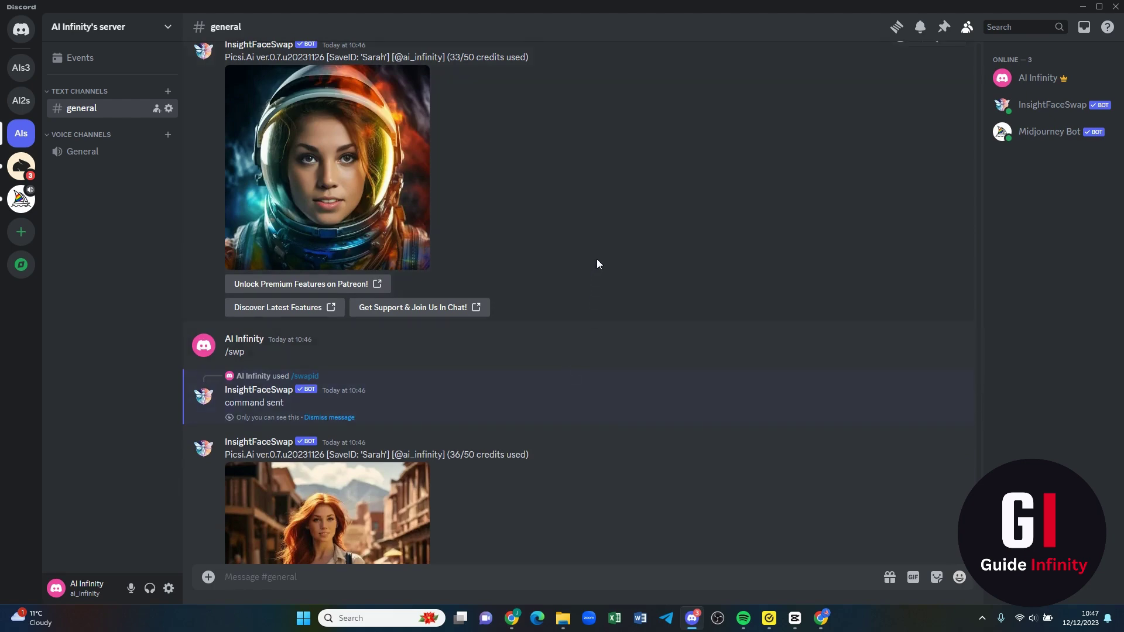
{"action": "scroll", "coordinate": [597, 260], "scroll_direction": "down", "scroll_amount": 9}
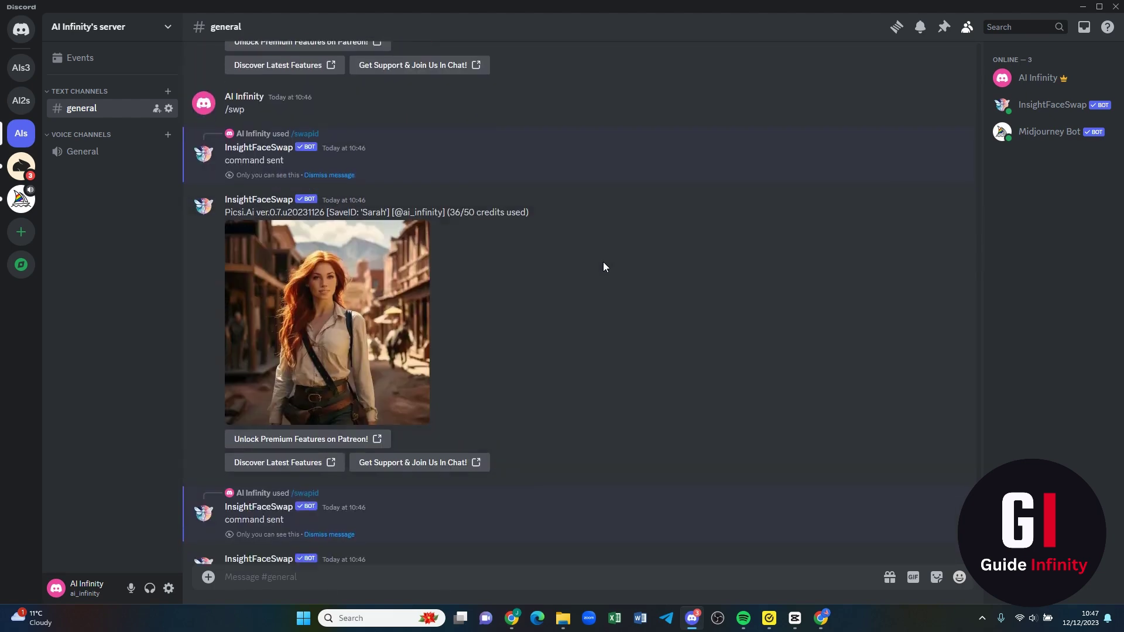
{"action": "scroll", "coordinate": [586, 461], "scroll_direction": "up", "scroll_amount": 10}
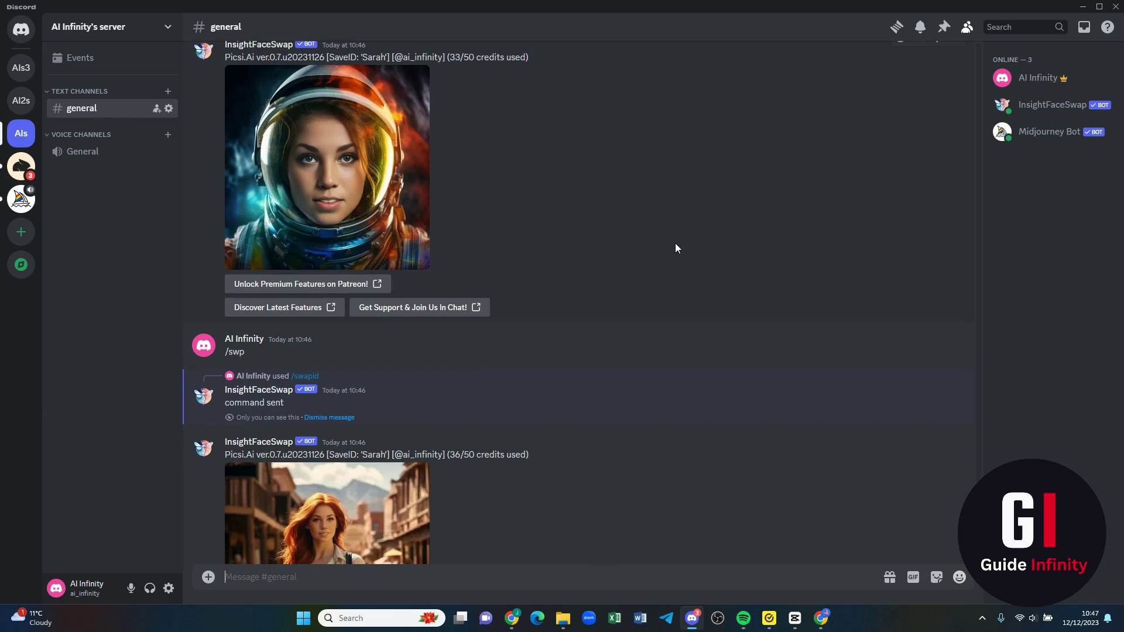
{"action": "scroll", "coordinate": [675, 244], "scroll_direction": "up", "scroll_amount": 1}
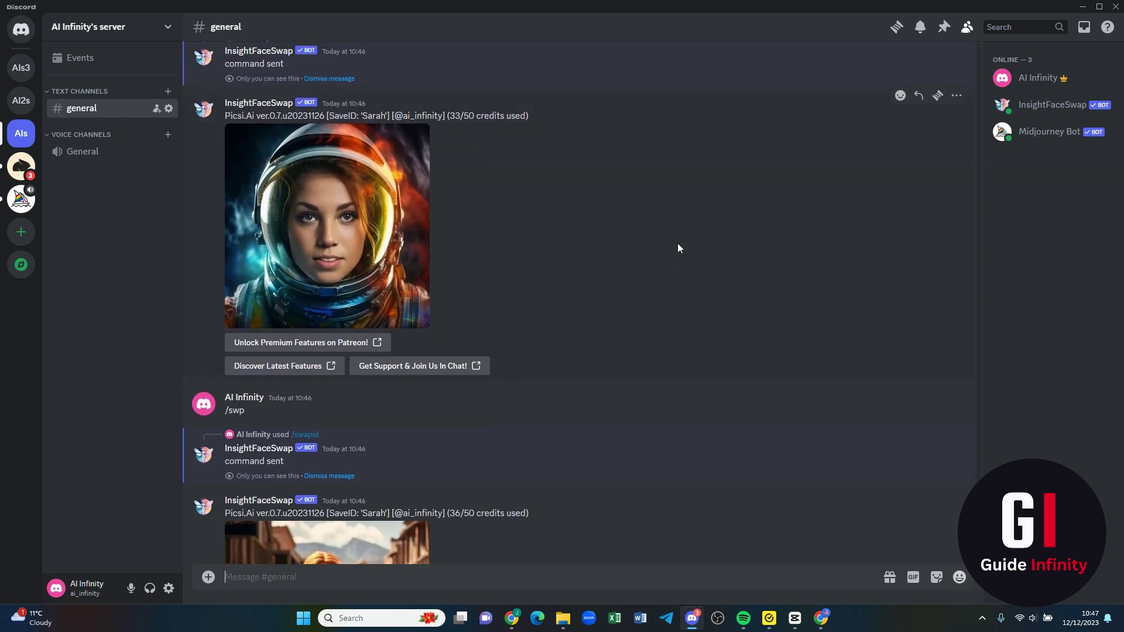